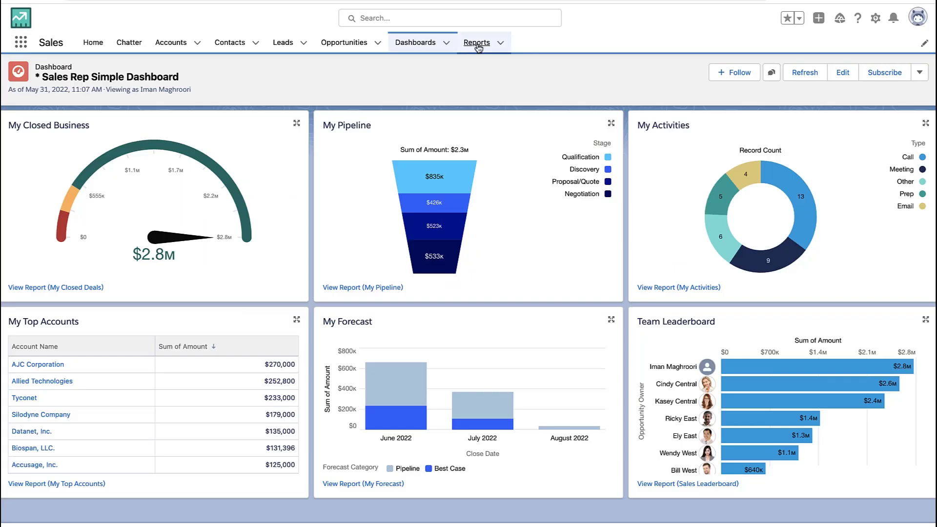
Start a new report from the Opportunities report type, found by searching 'oppo'.
click(482, 128)
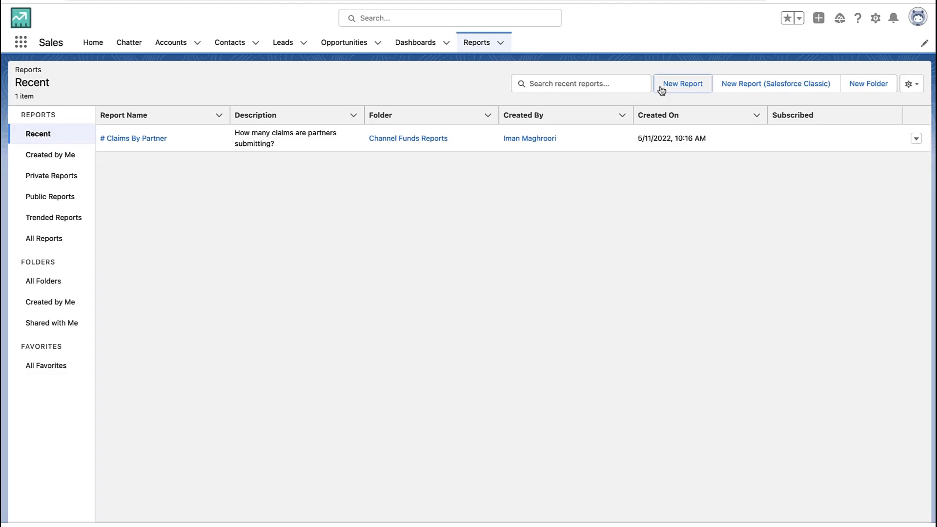
click(661, 90)
text(oppo)
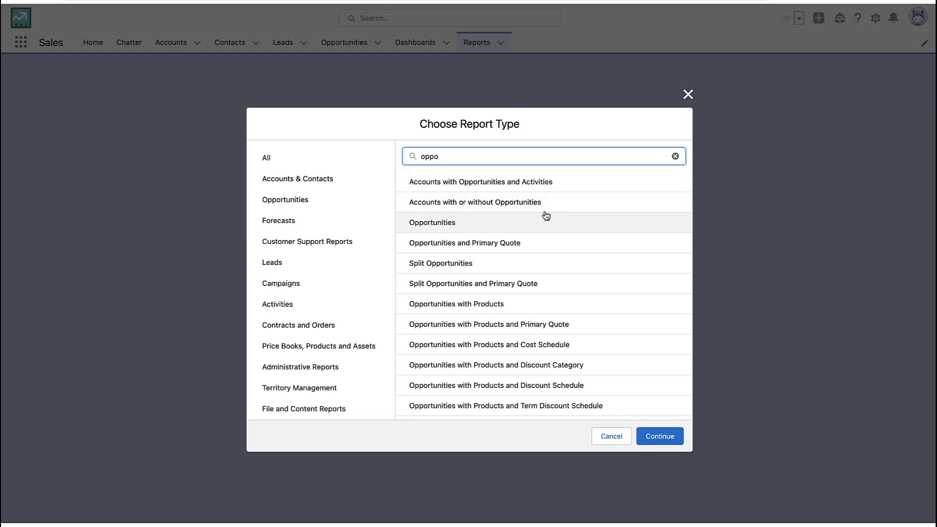
click(655, 434)
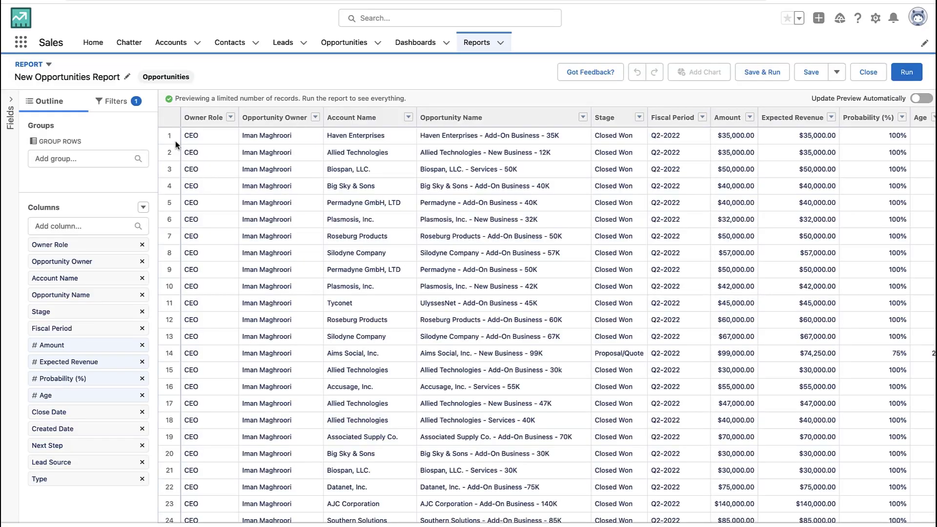
Check the Show Me filter and keep All opportunities as the scope.
click(121, 109)
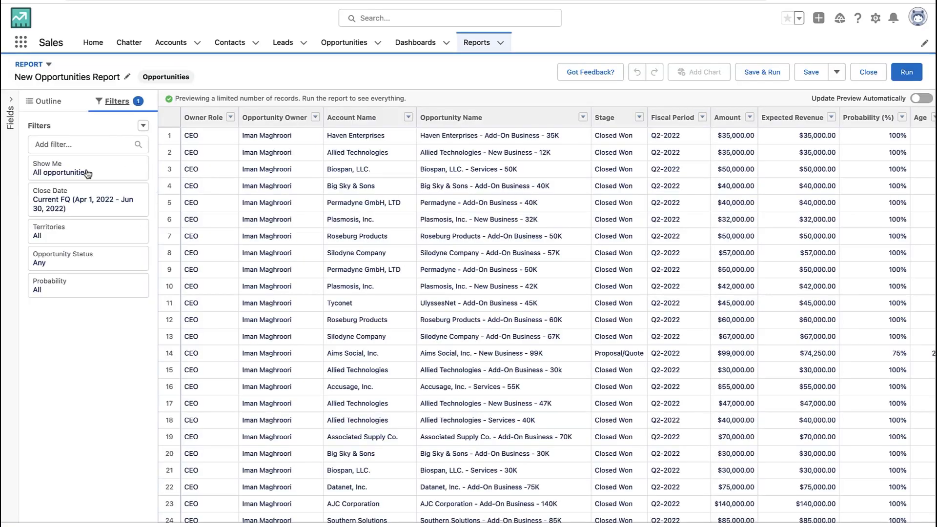
click(109, 174)
click(109, 174)
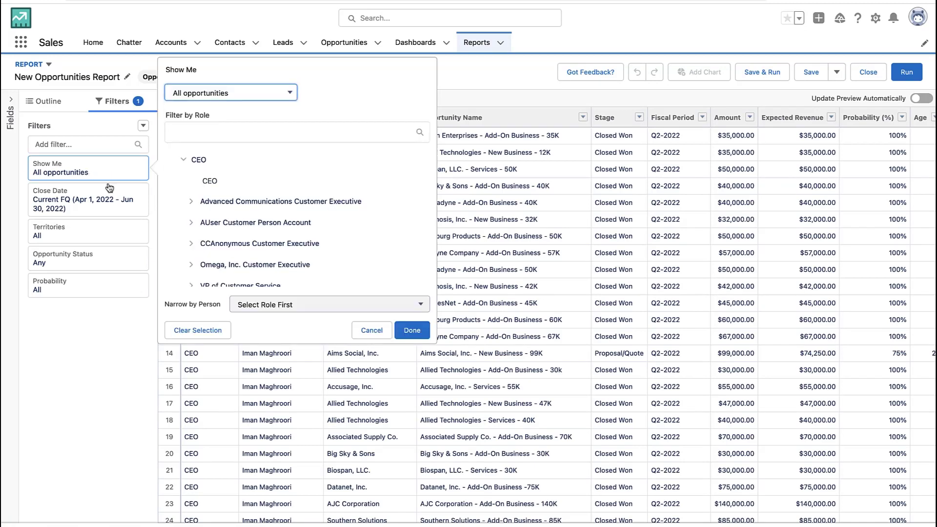
click(203, 100)
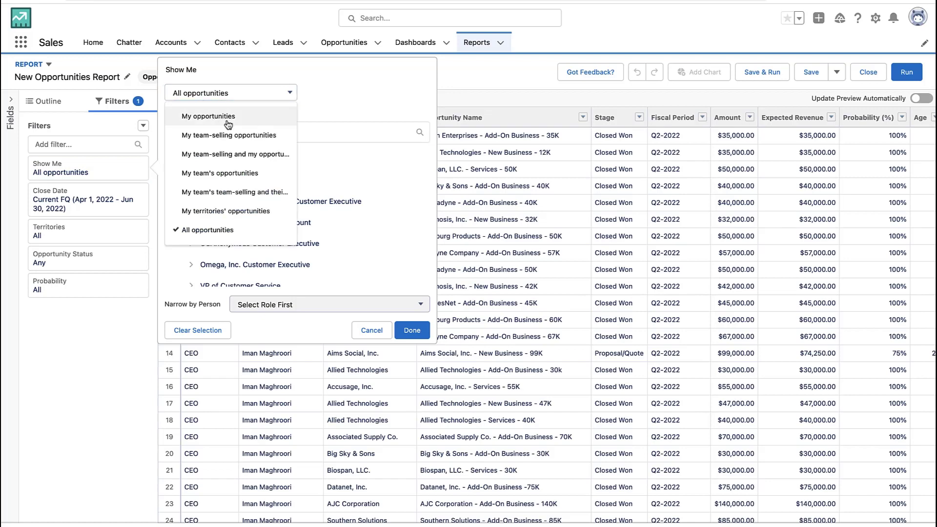
click(349, 100)
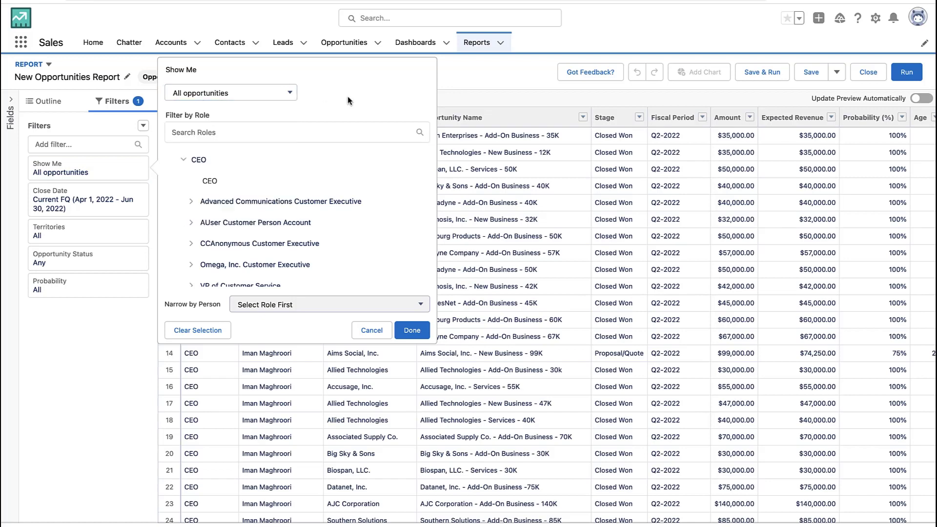
click(371, 331)
Set the Close Date filter's range to All Time.
click(98, 213)
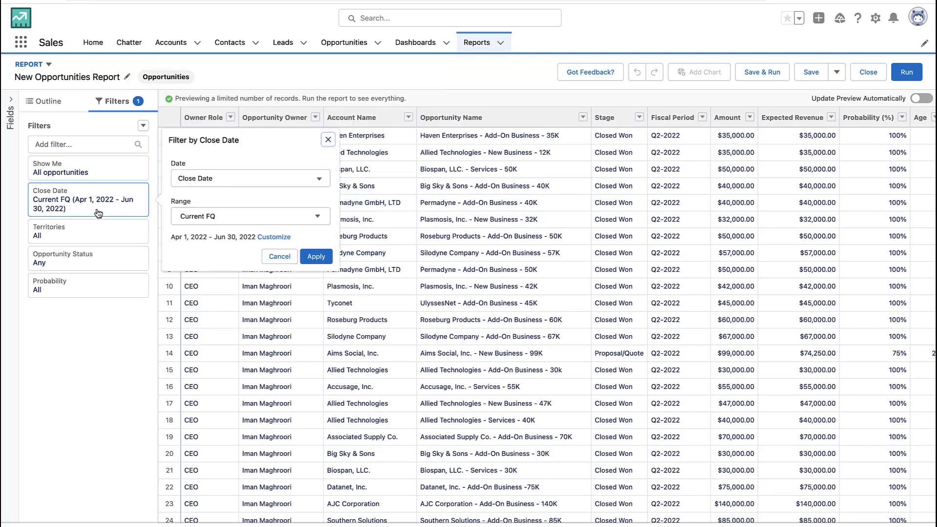
click(204, 181)
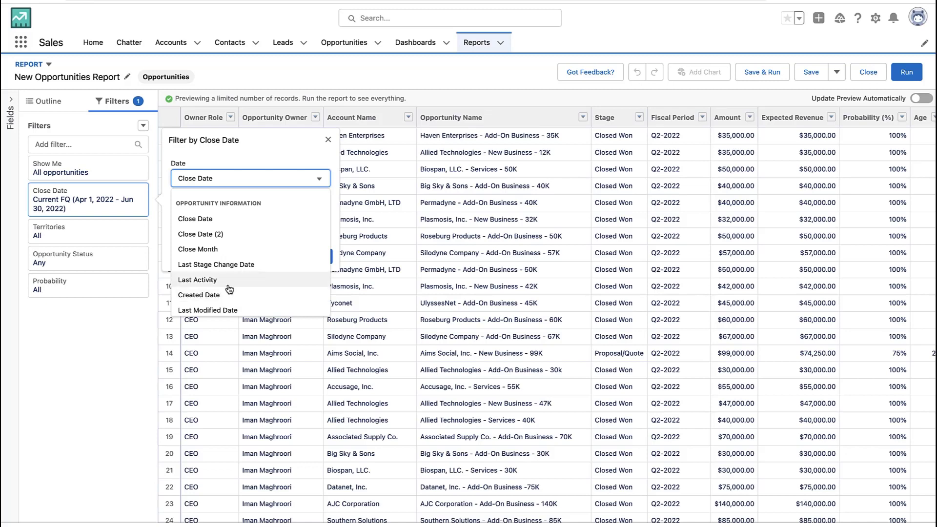
click(273, 162)
click(250, 225)
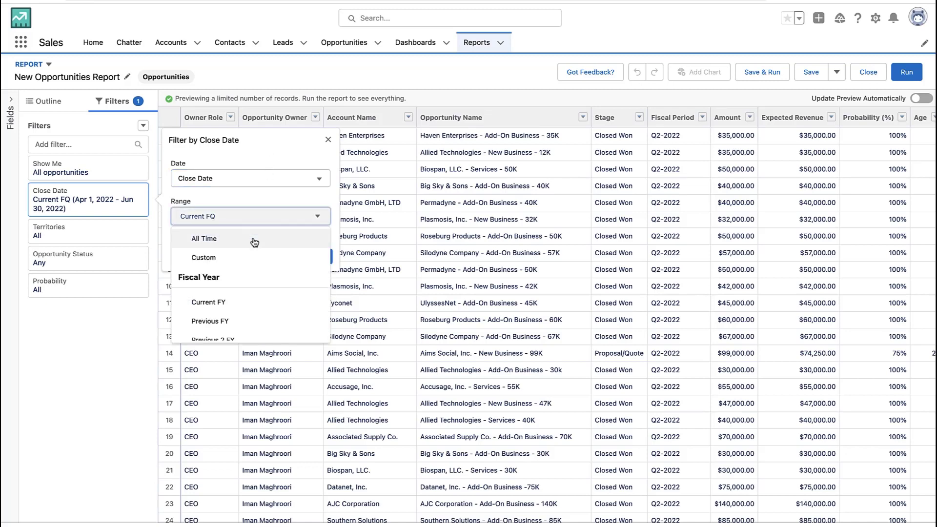
scroll(253, 291, down, 3)
scroll(254, 295, down, 6)
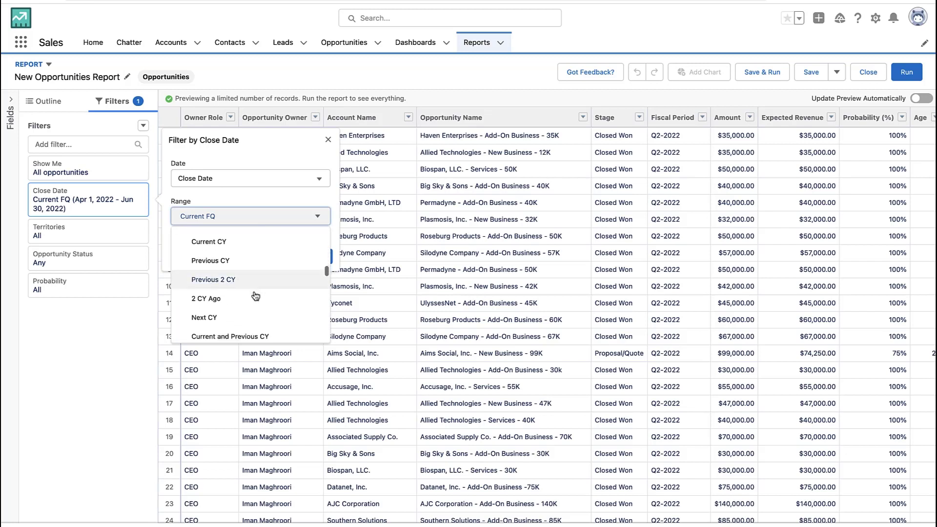
scroll(252, 273, up, 10)
click(245, 240)
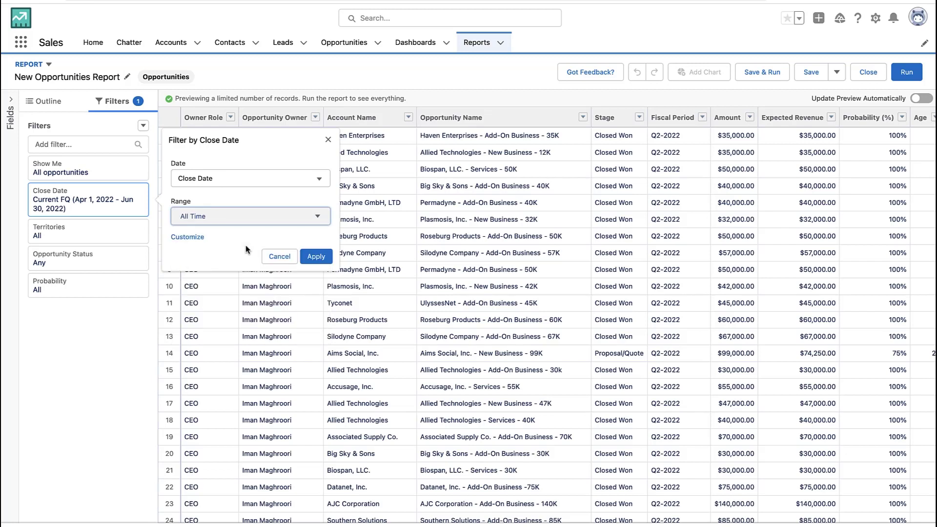
click(316, 256)
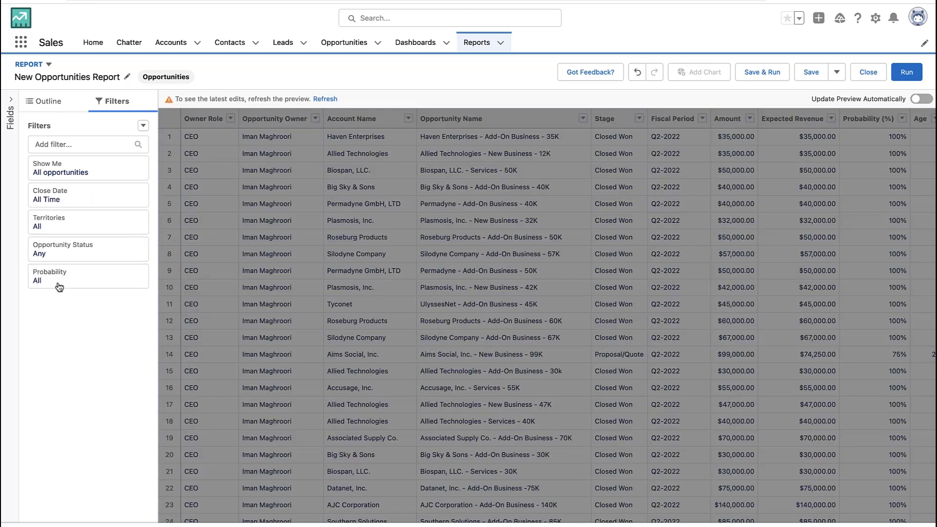
click(60, 258)
click(179, 261)
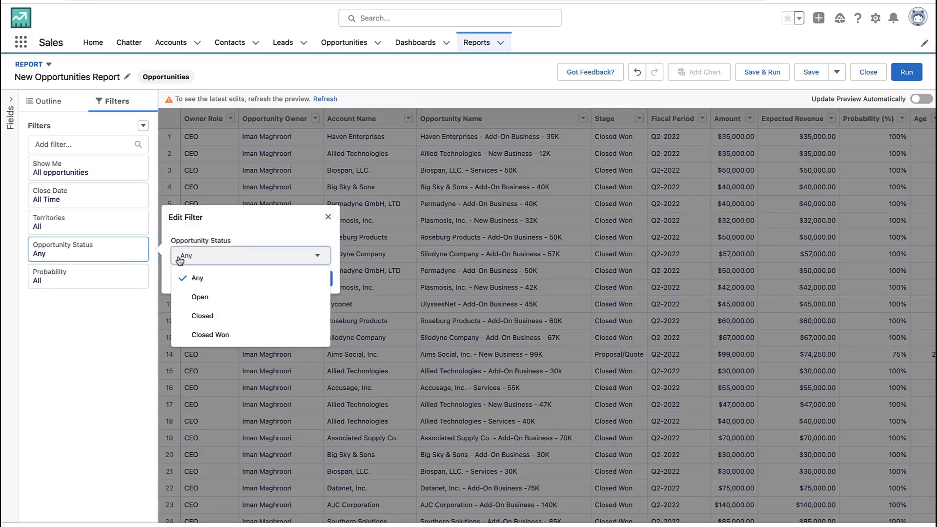
click(240, 224)
click(277, 274)
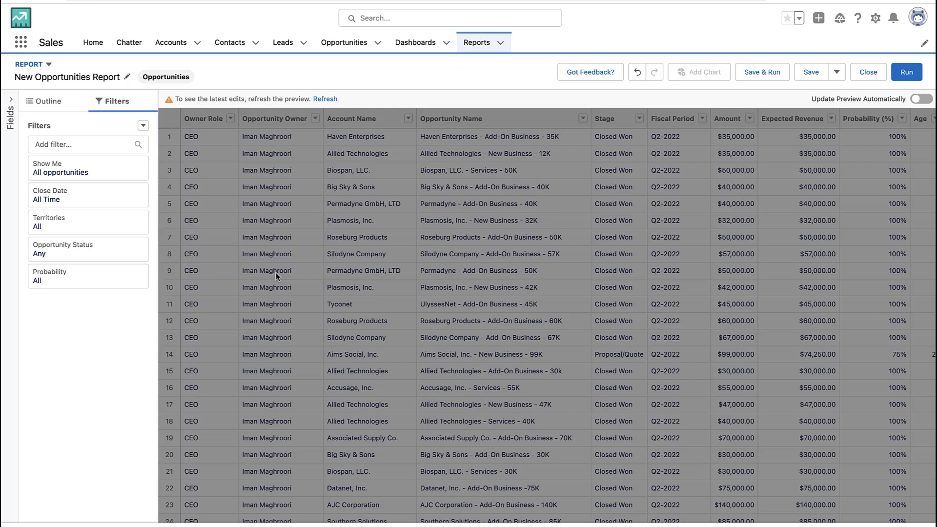
click(101, 144)
text(type)
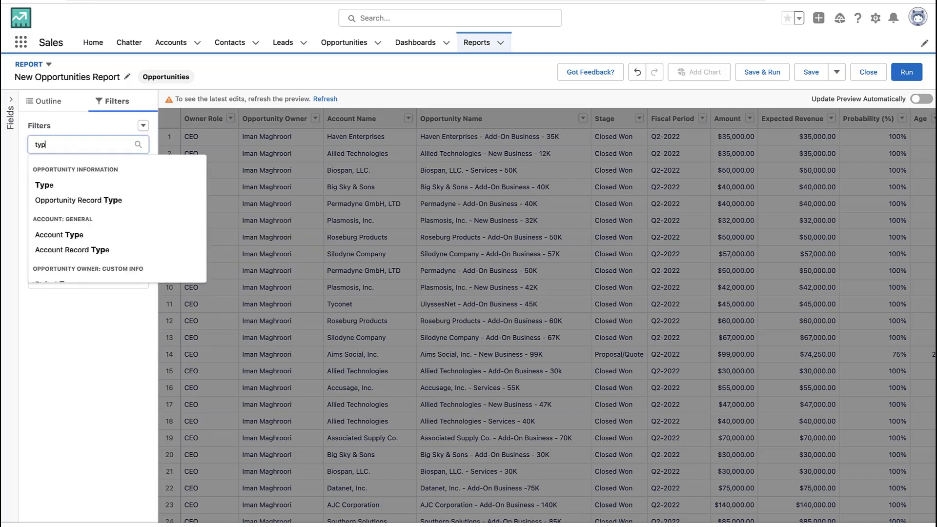
click(98, 185)
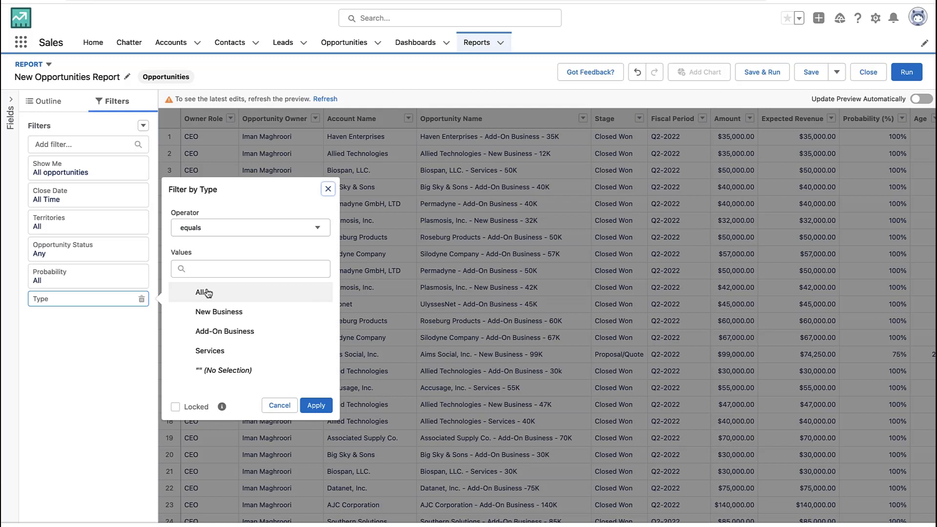
click(205, 310)
click(243, 330)
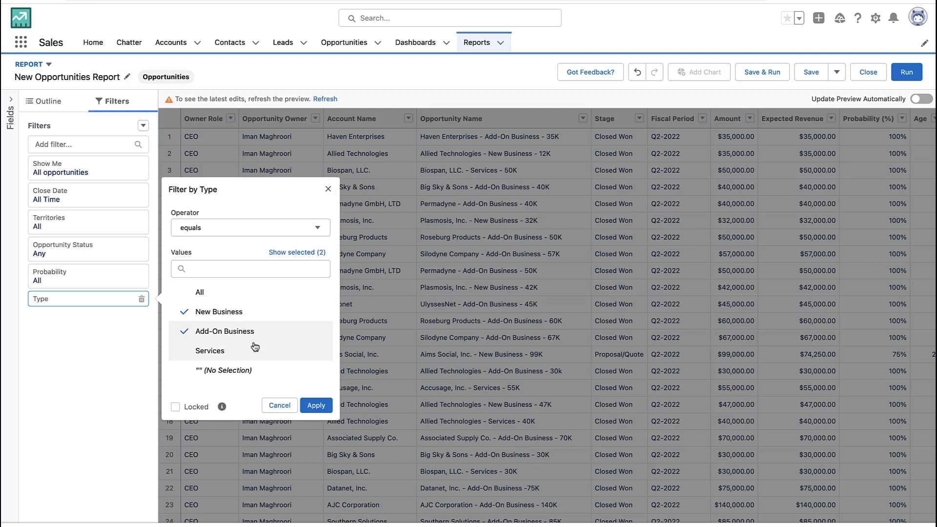
click(245, 330)
click(285, 406)
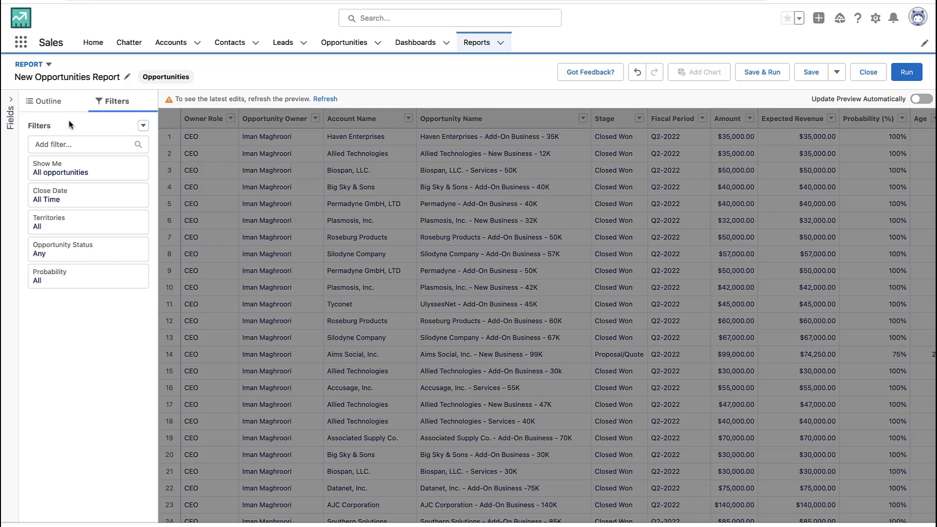
Add Opportunity Name, Amount and Close Date as the report's columns.
click(53, 109)
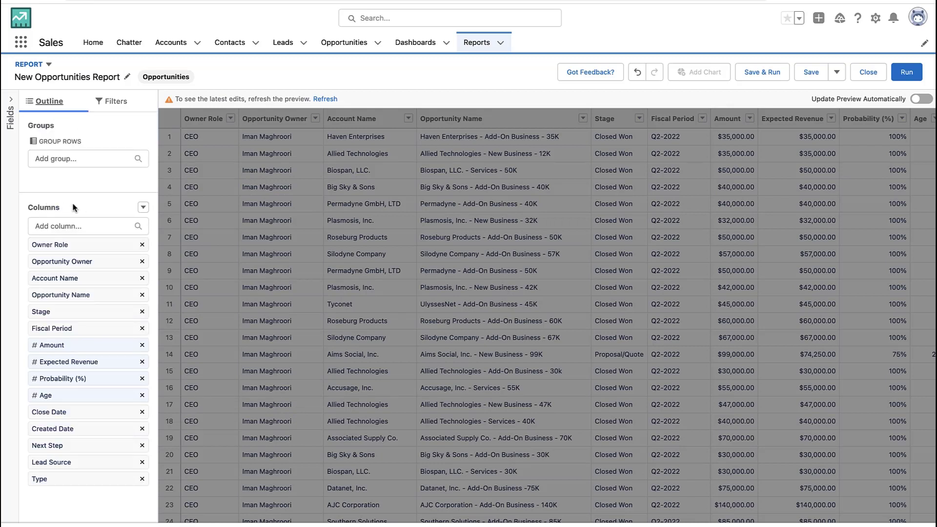
click(144, 207)
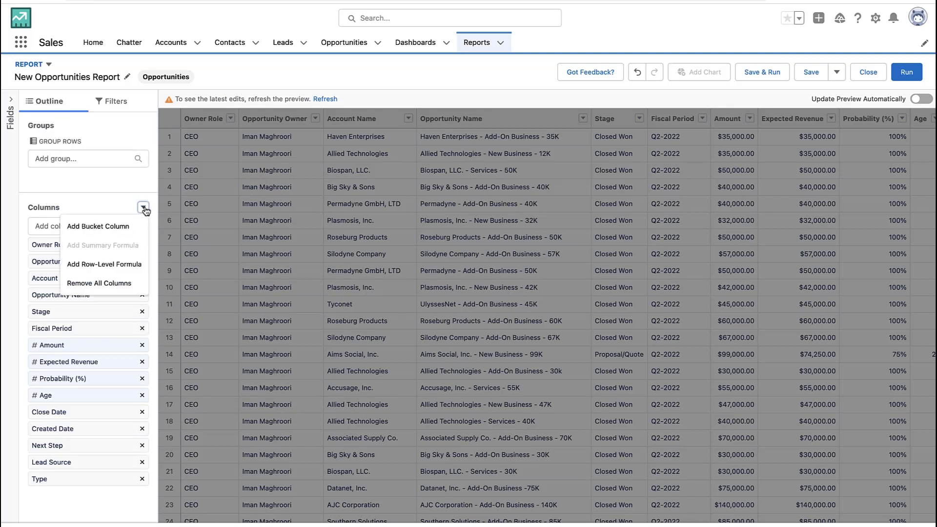
key(Escape)
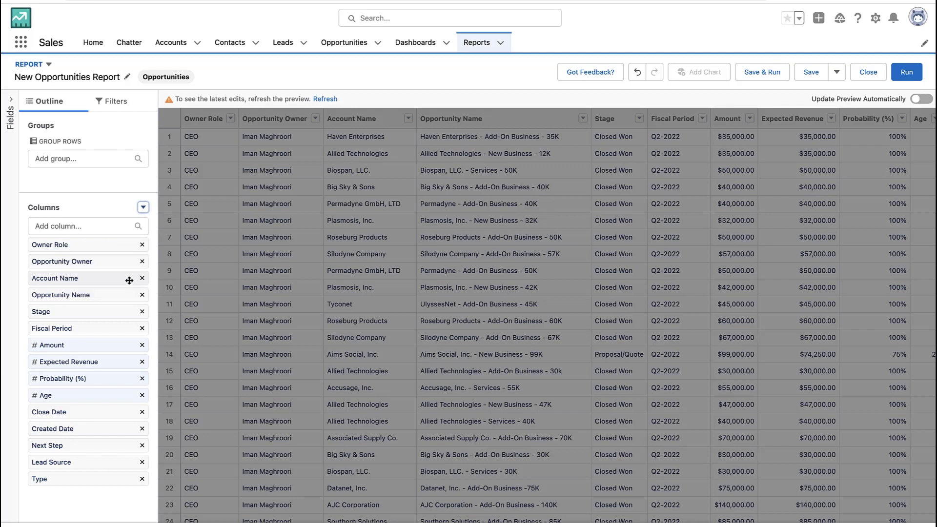
click(96, 229)
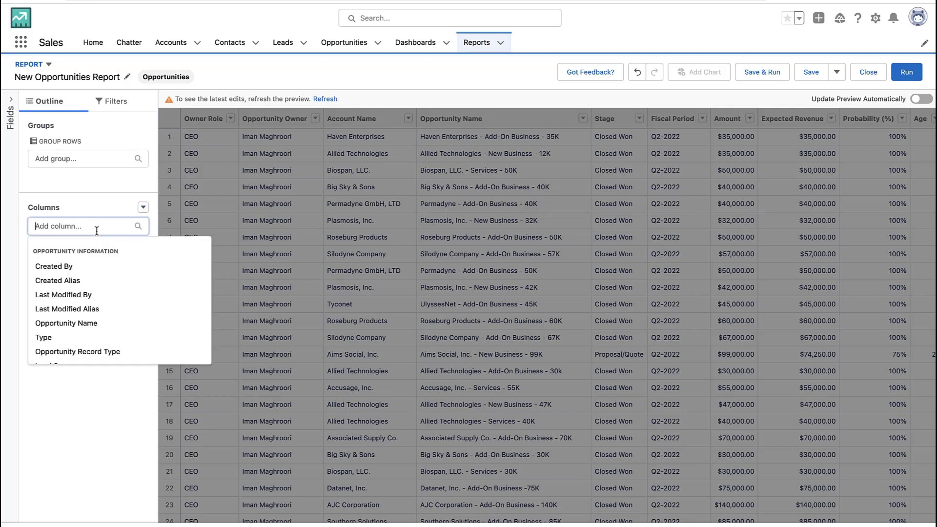
text(name)
click(98, 267)
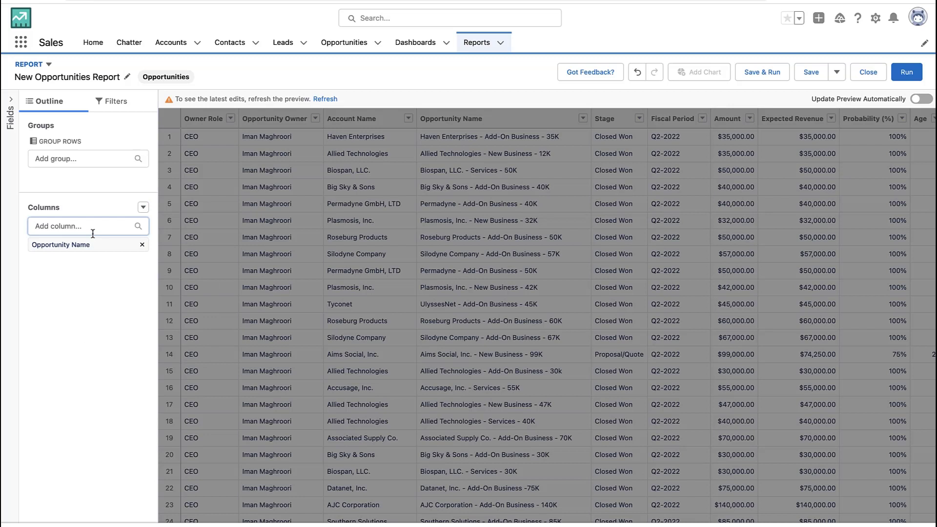
text(amount)
click(78, 266)
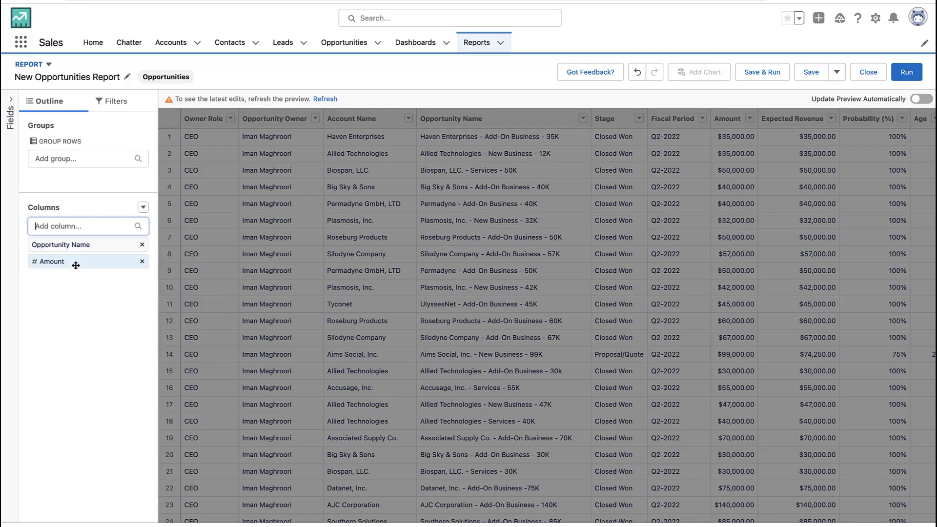
text(cl)
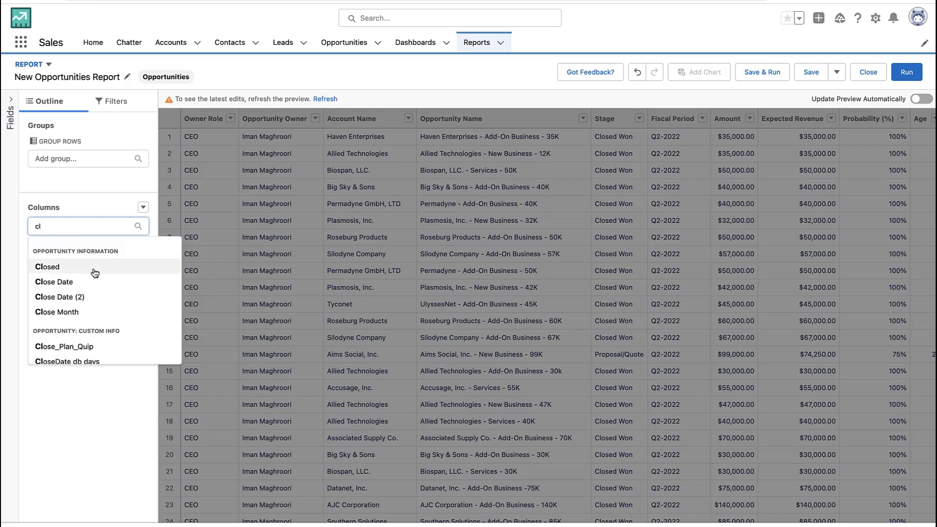
click(87, 280)
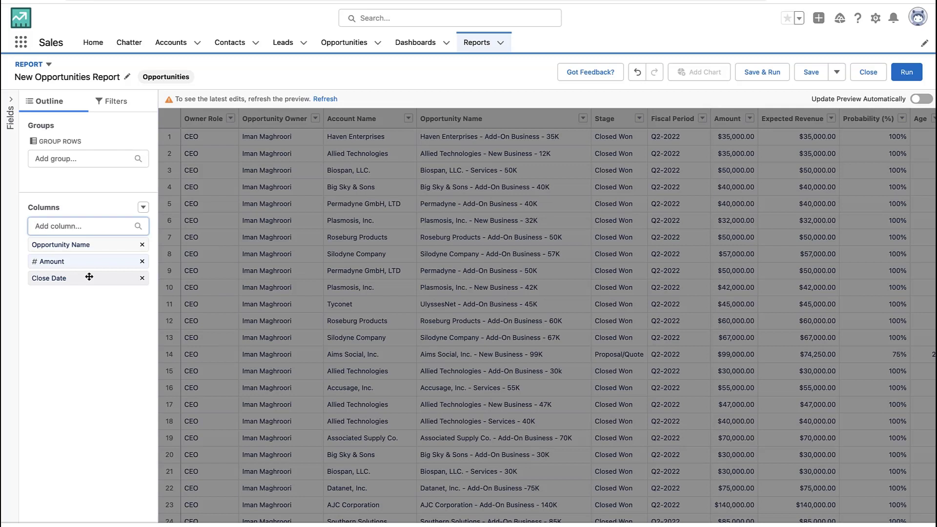
Group the report rows by Stage and refresh the preview.
click(82, 157)
text(stag)
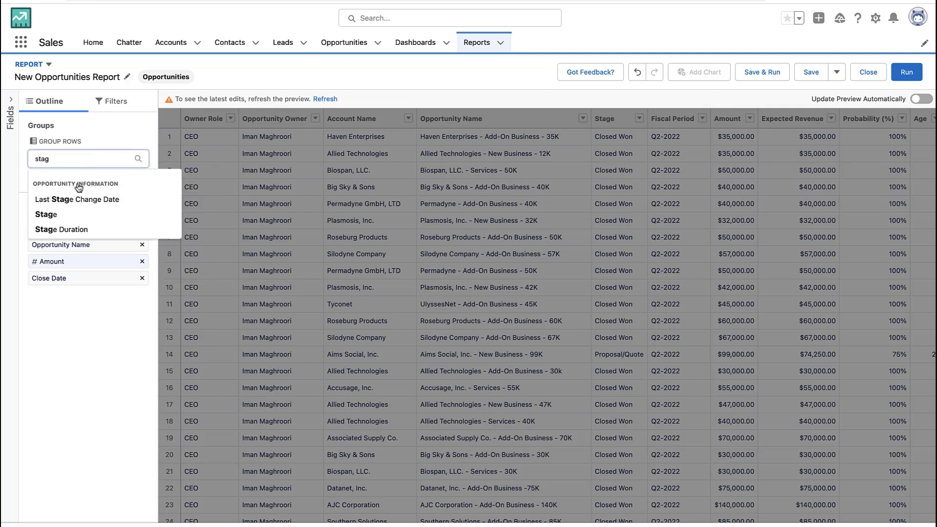
click(68, 215)
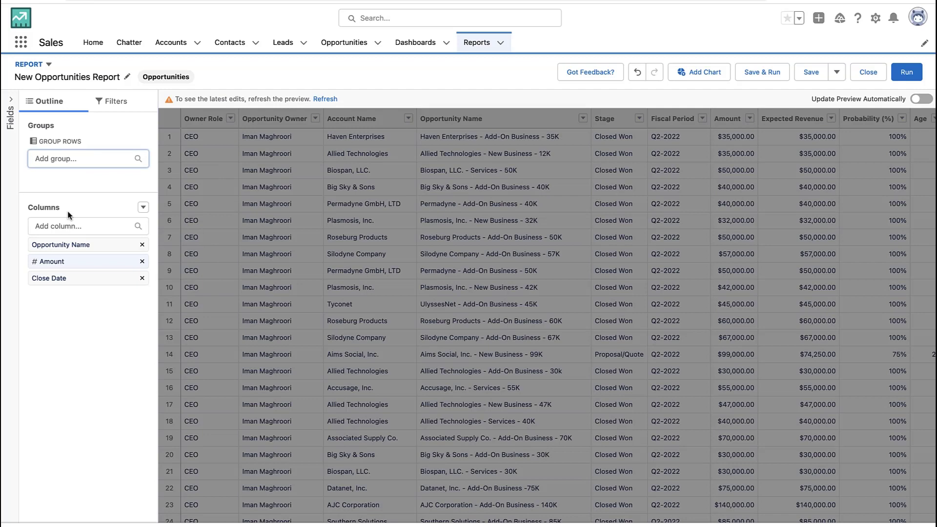
click(325, 99)
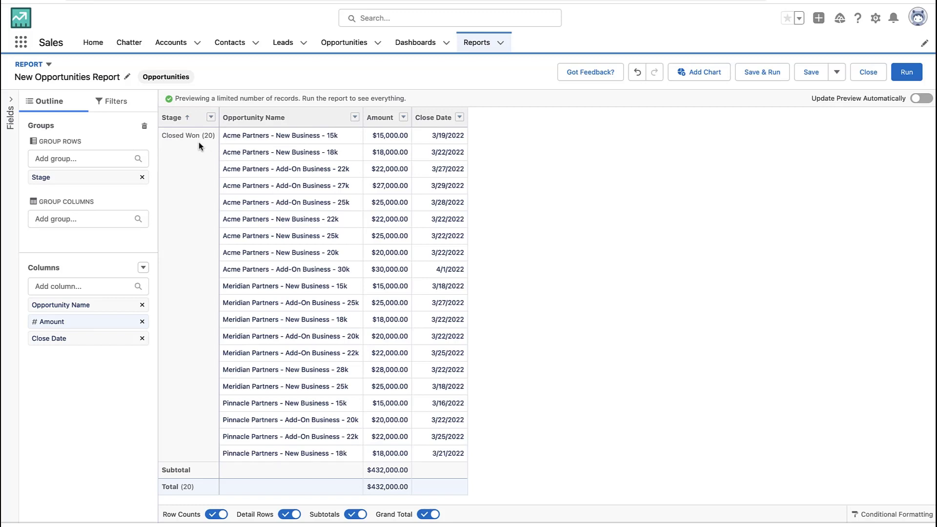
Summarize the Amount column as a Sum.
click(403, 117)
mouse_move(431, 209)
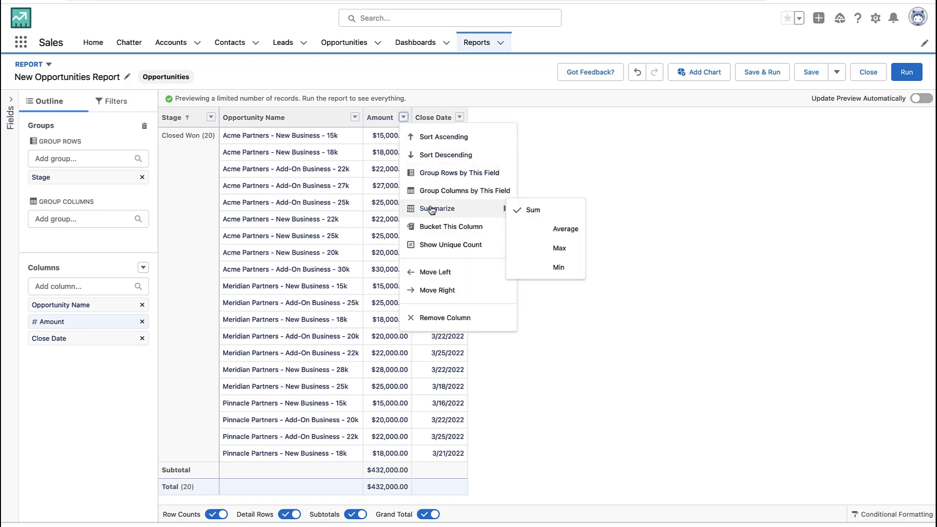
click(532, 210)
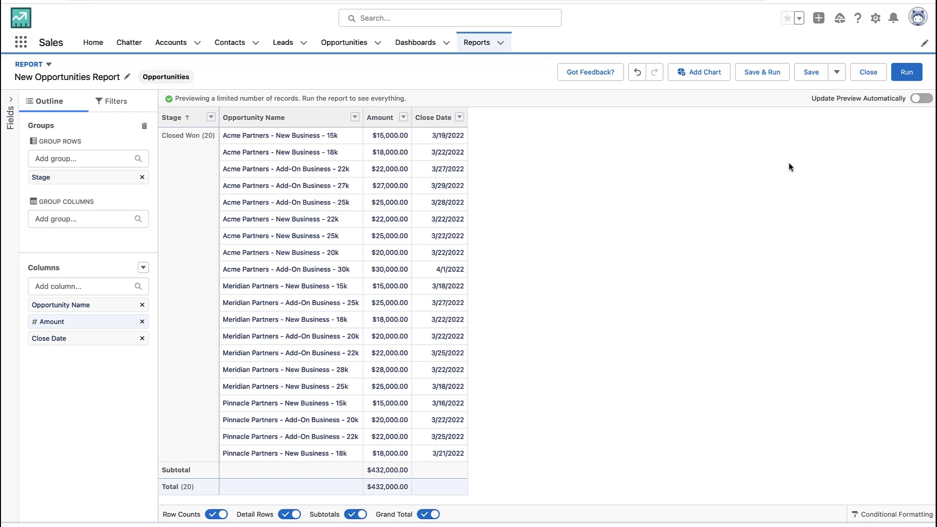
Run the report and hide detail rows, leaving per-Stage summaries of 663 records.
click(906, 73)
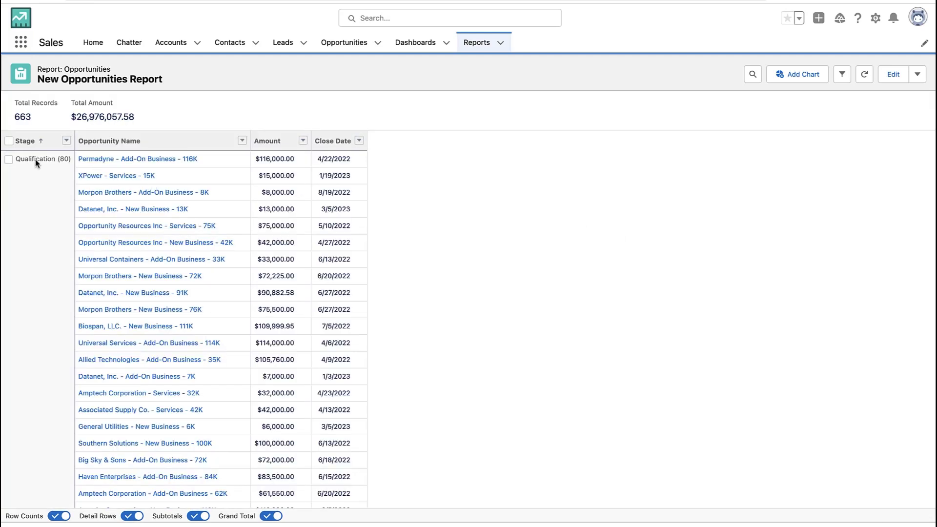
scroll(67, 268, down, 10)
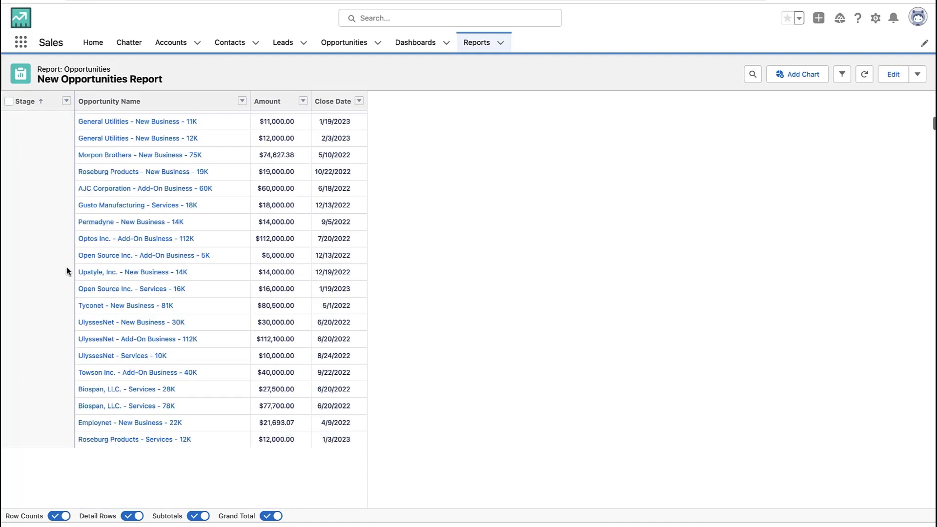
scroll(68, 271, down, 10)
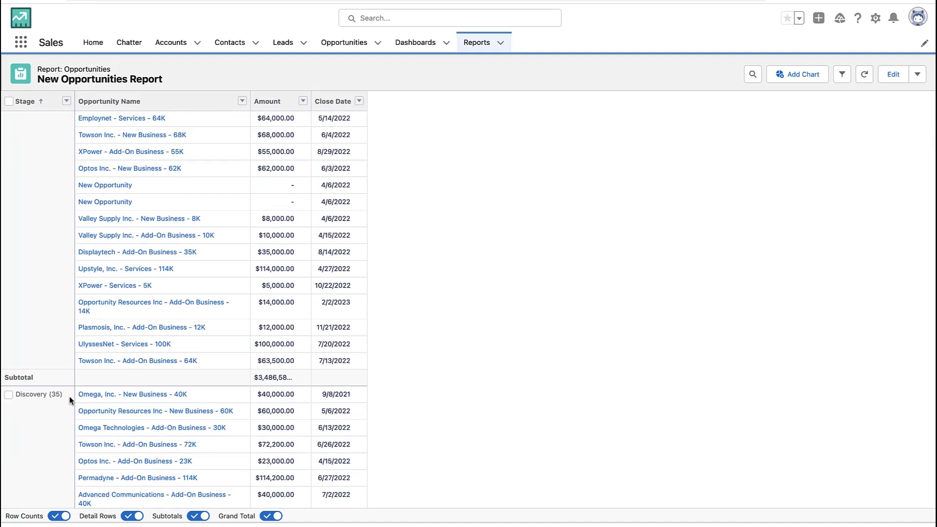
click(134, 518)
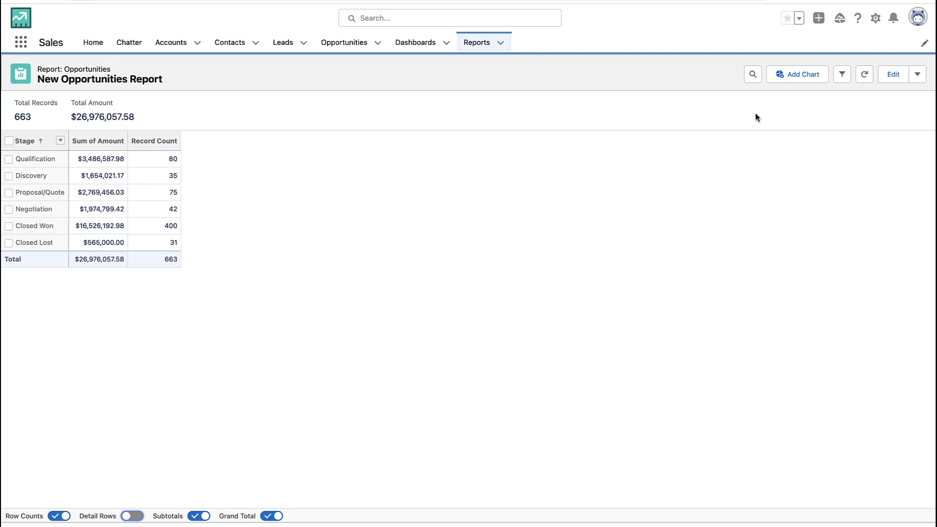
Add a funnel chart to the report titled 'Pipeline'.
click(795, 78)
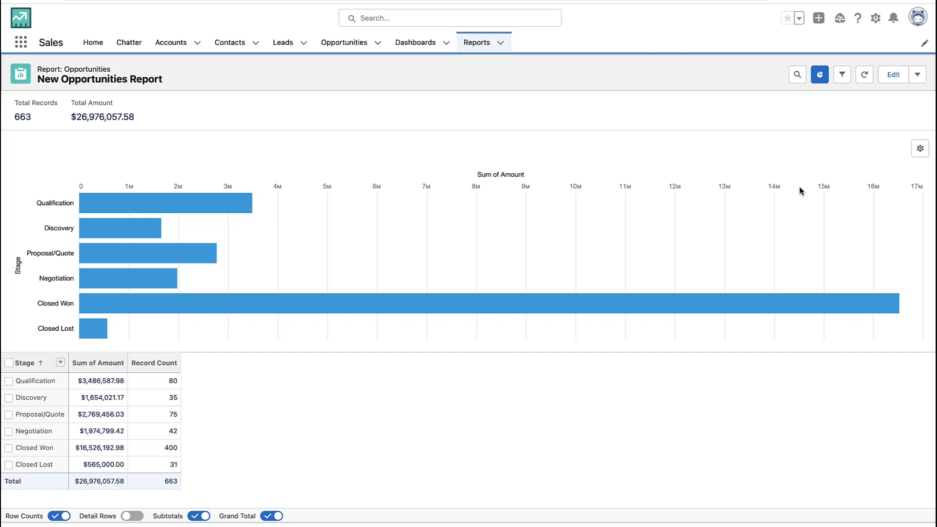
click(920, 147)
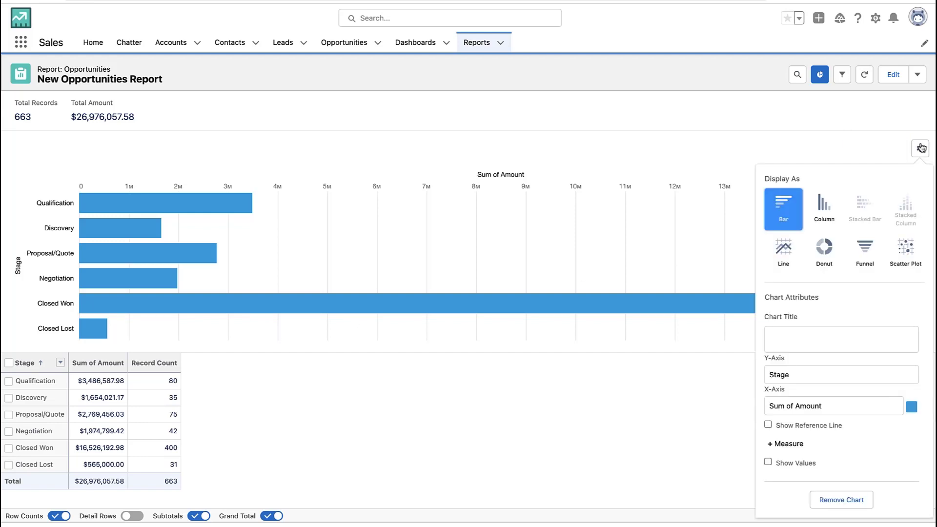
click(873, 252)
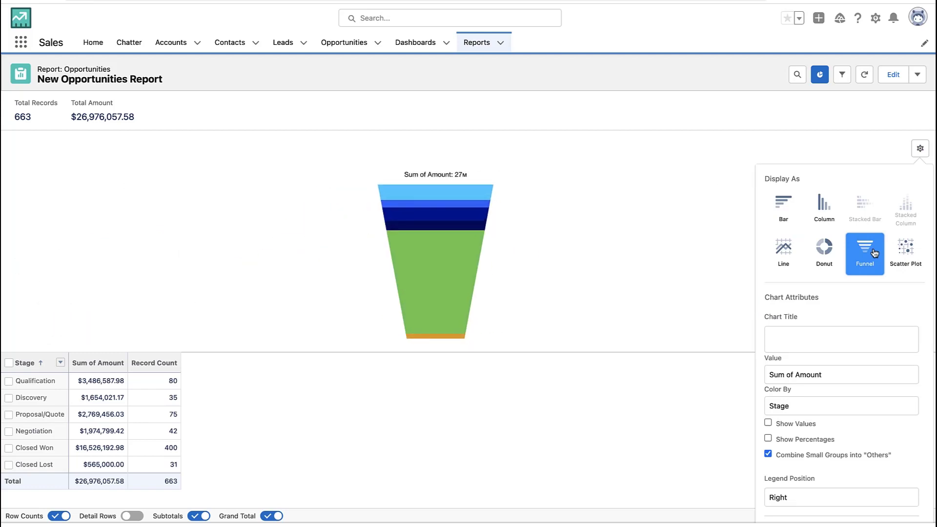
click(823, 342)
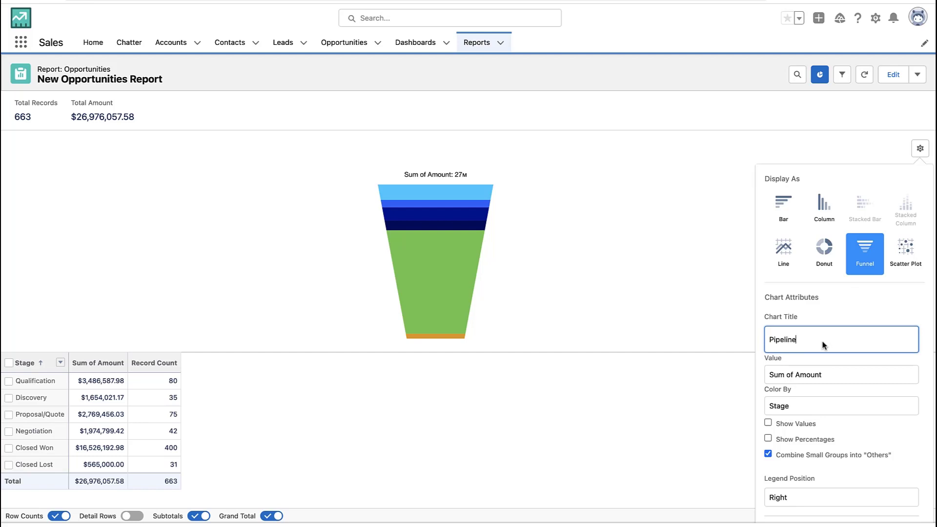
text(Pipeline)
Plot Sum of Amount in the funnel with values and percentages shown.
click(824, 375)
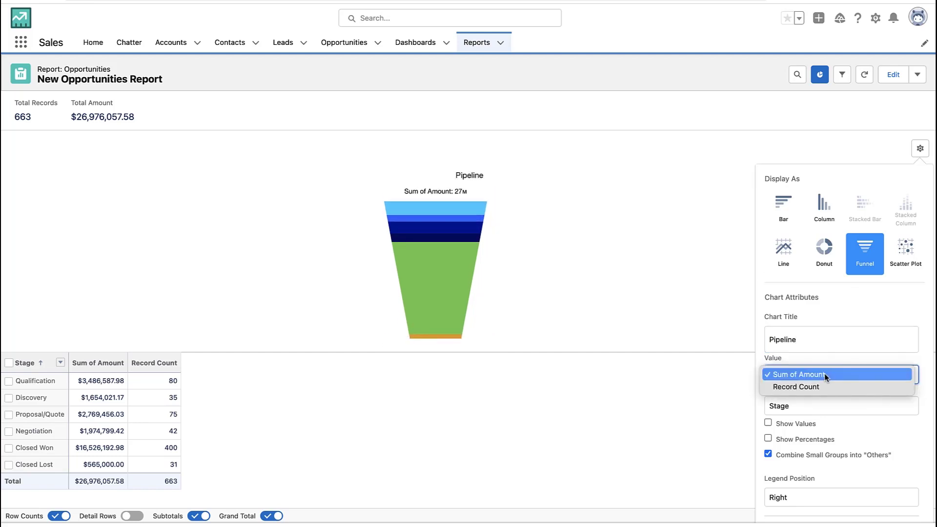
click(814, 386)
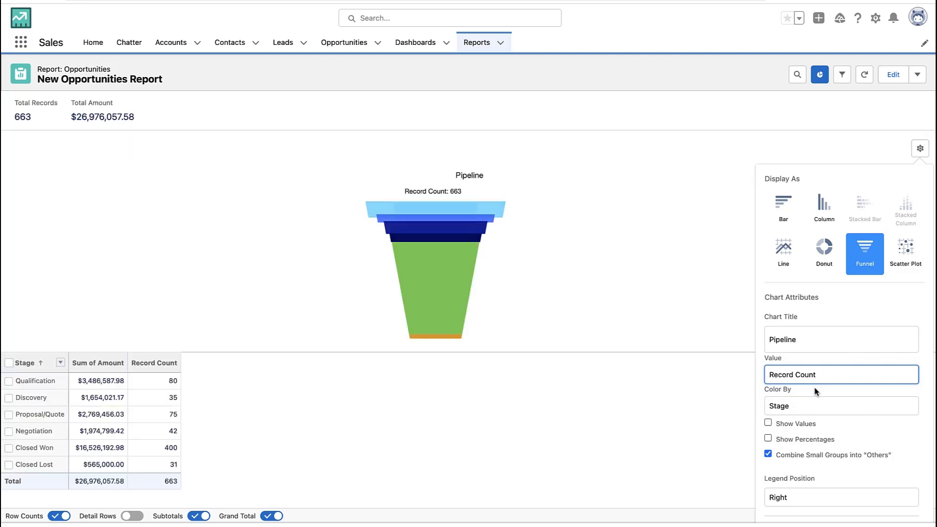
click(813, 374)
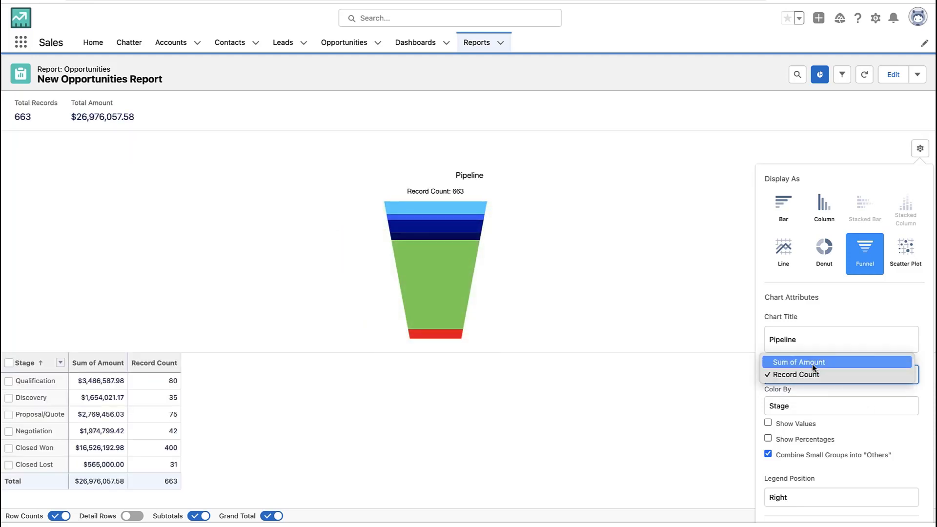
click(812, 362)
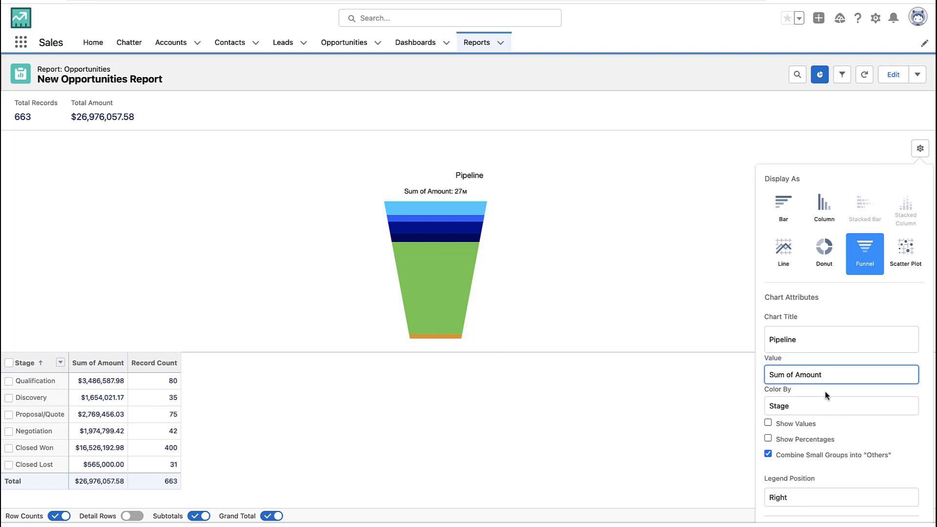
click(808, 424)
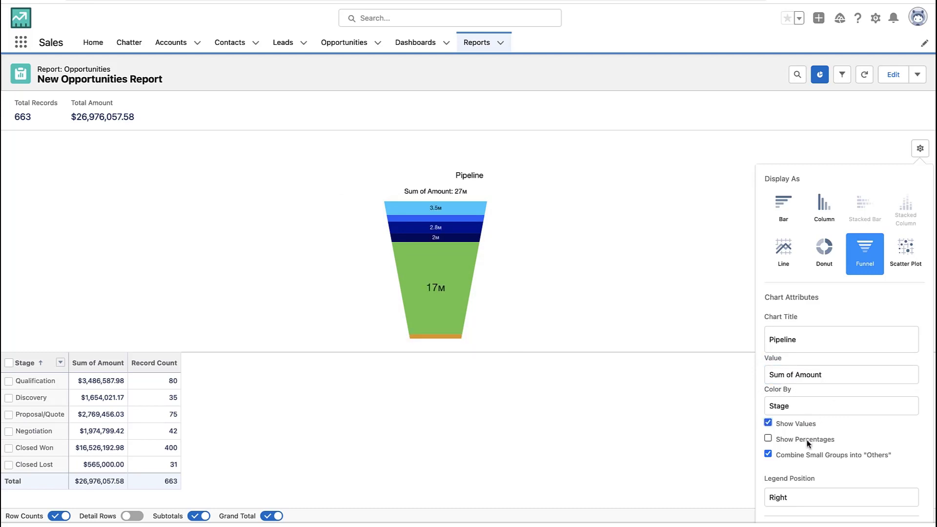
click(807, 440)
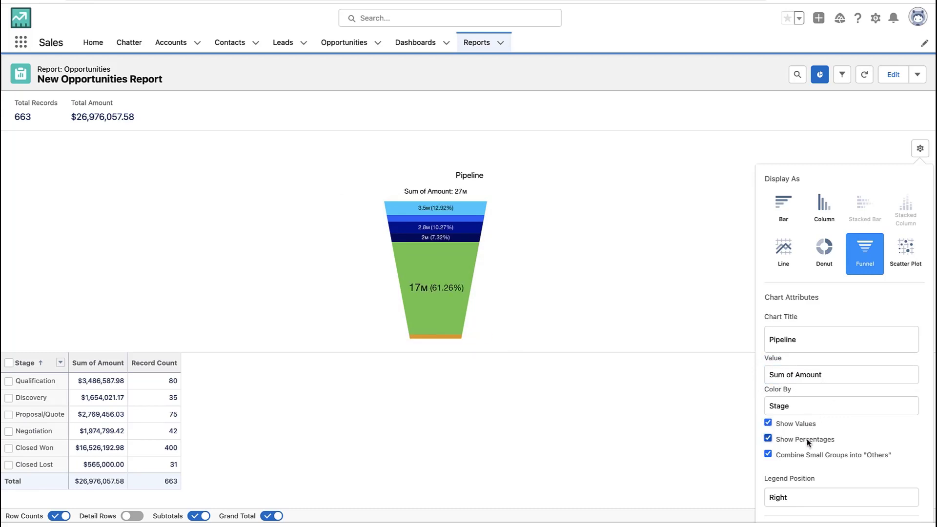
scroll(809, 452, down, 3)
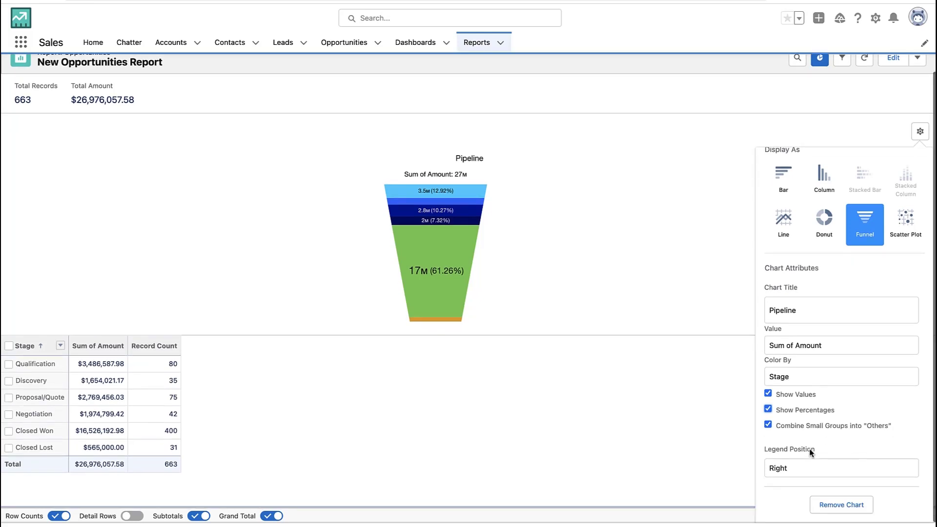
click(712, 237)
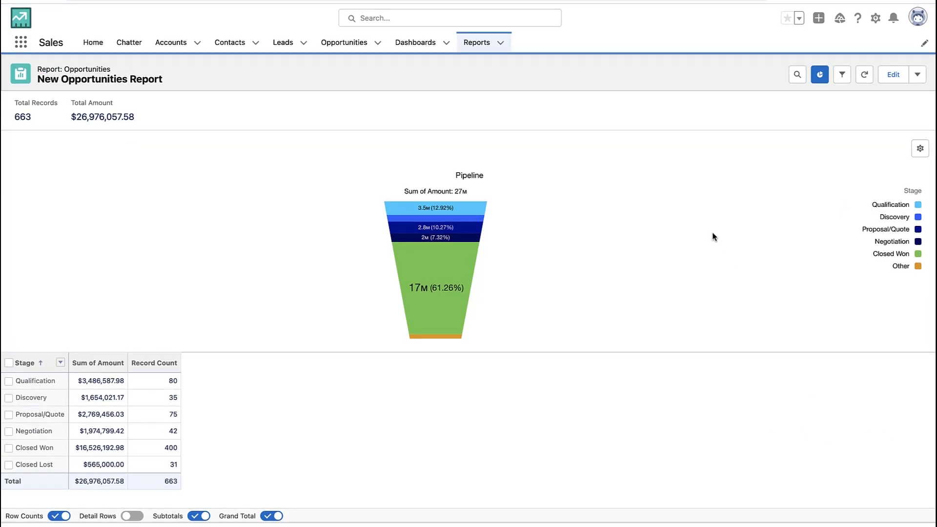
Save the report under the name 'Pipeline' into the Public Reports folder.
click(917, 78)
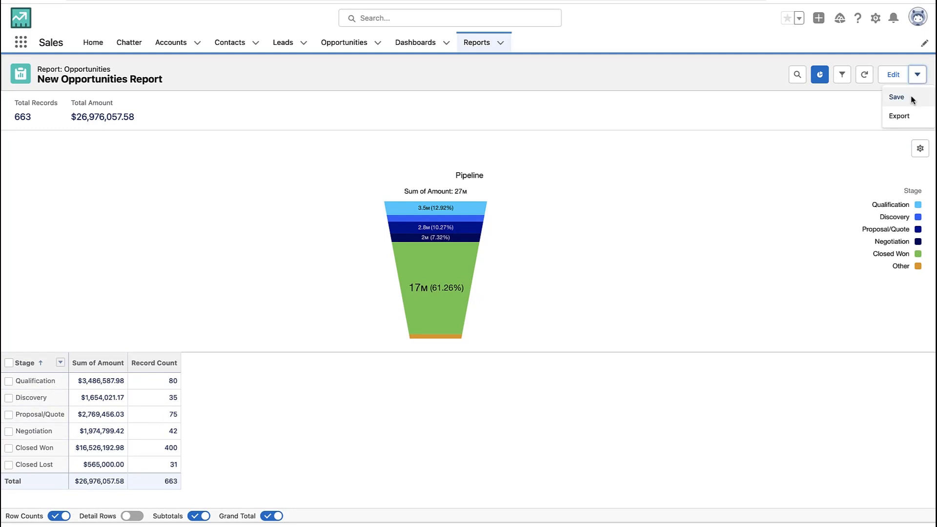
click(910, 96)
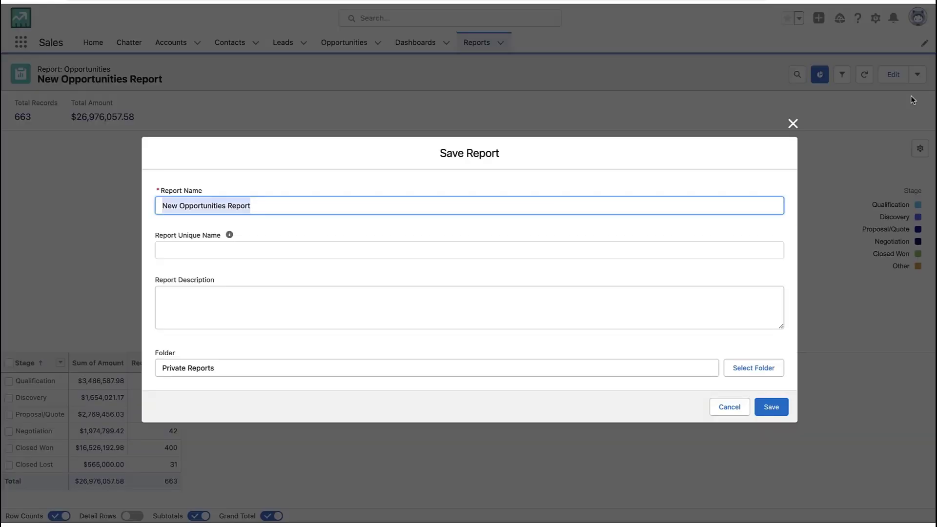
text(Pipeli)
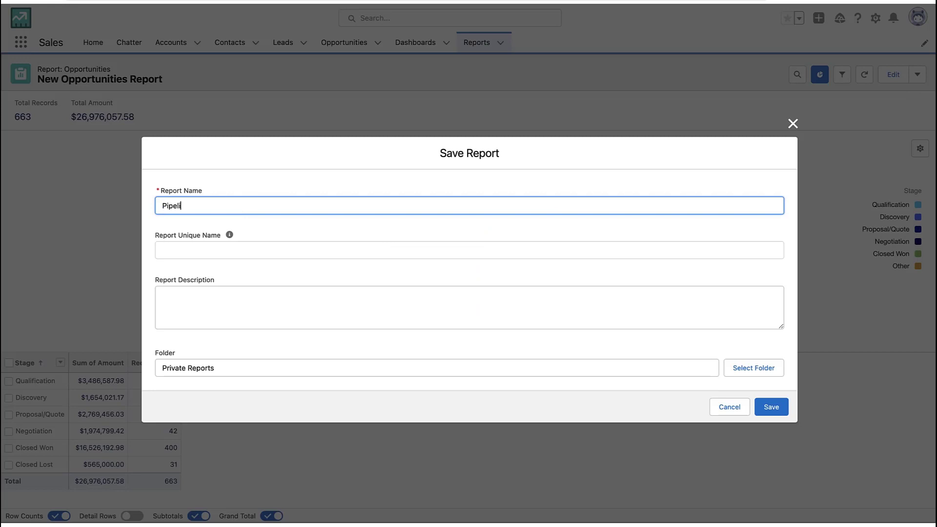
key(Tab)
key(Tab)
click(766, 368)
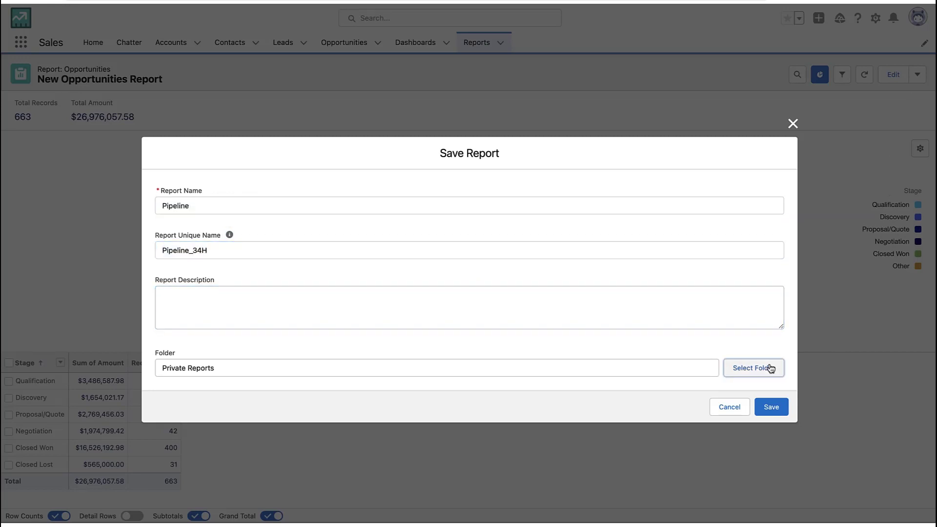
click(404, 139)
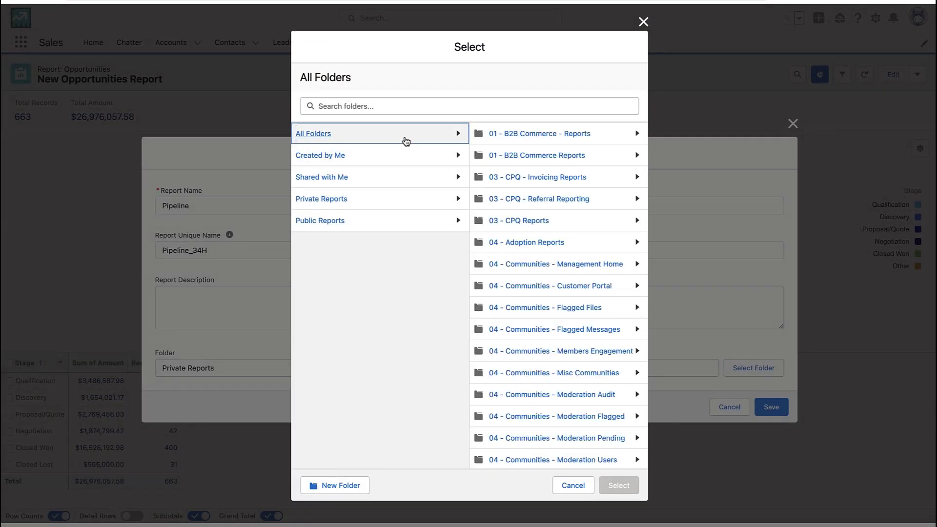
click(385, 220)
click(605, 485)
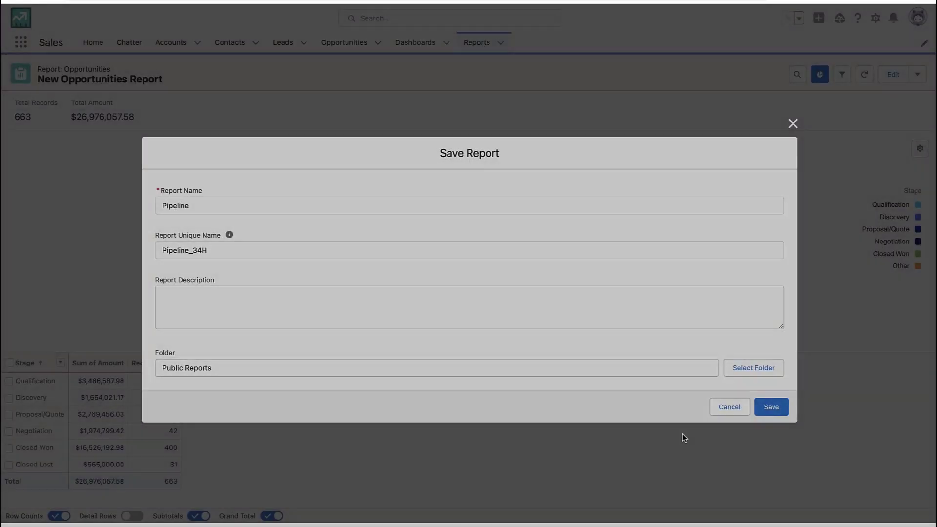
click(772, 408)
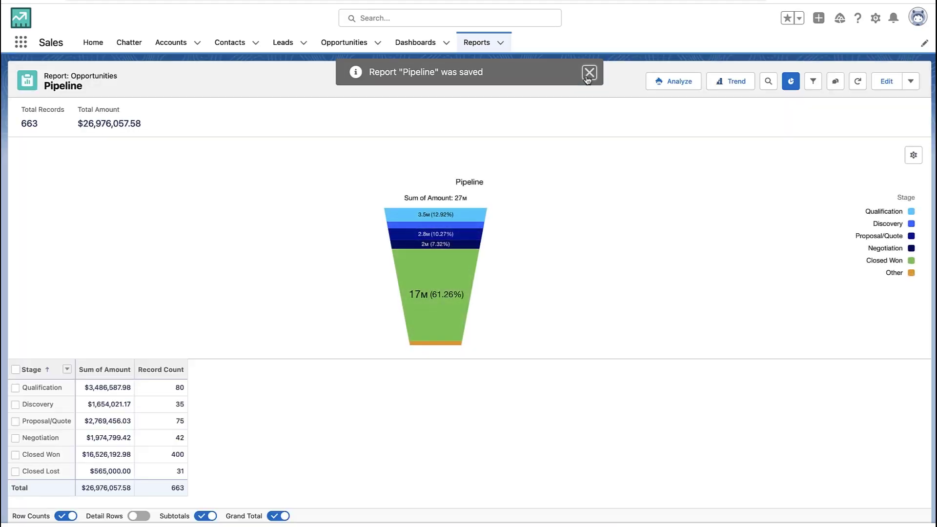
Open the Sales Rep Simple Dashboard in edit mode.
click(589, 74)
click(417, 48)
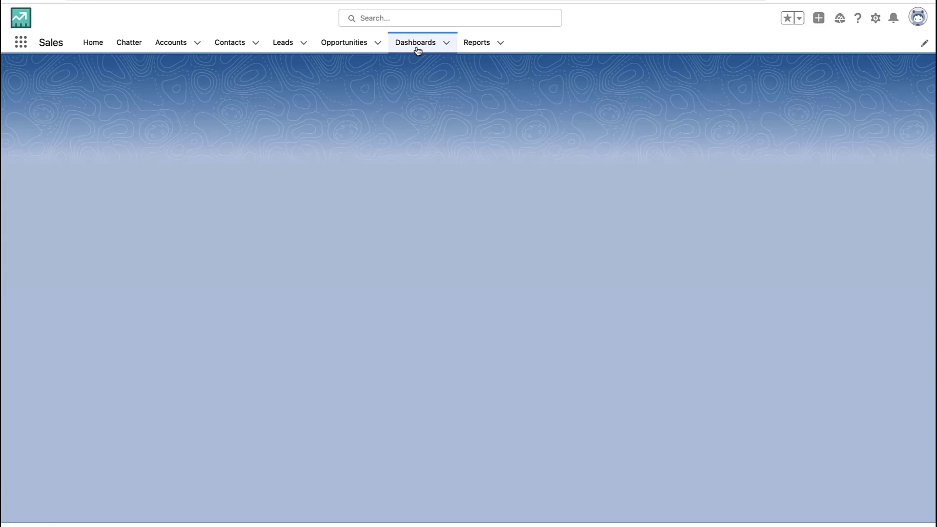
click(174, 134)
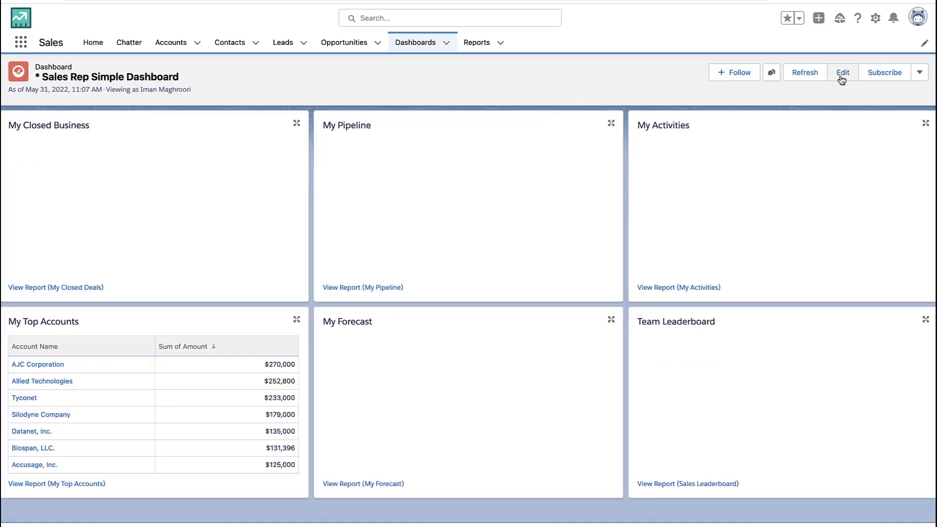
click(842, 73)
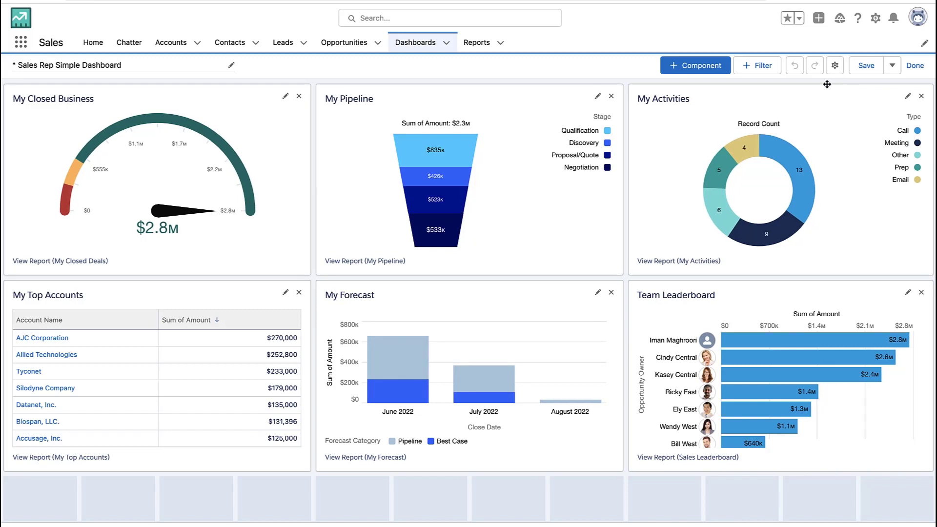
Add a Pipeline report component using the report's own funnel chart settings.
click(698, 70)
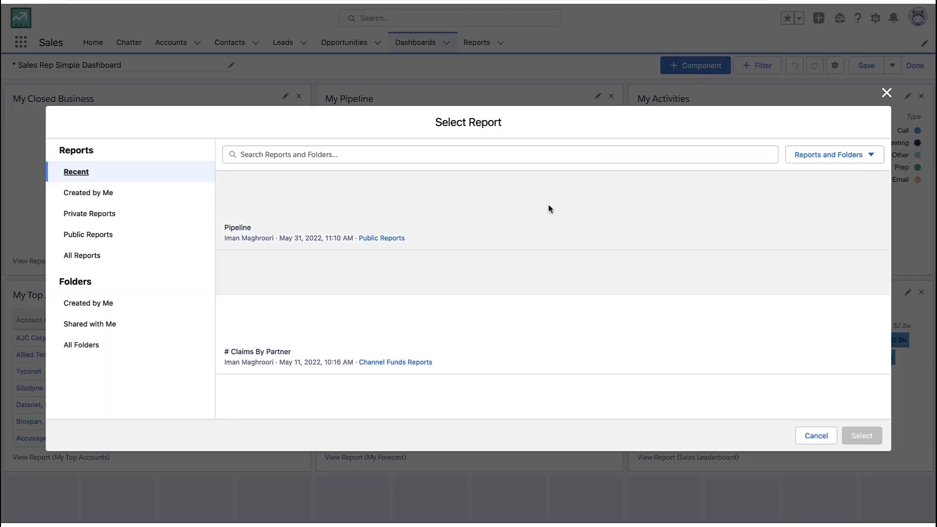
click(262, 227)
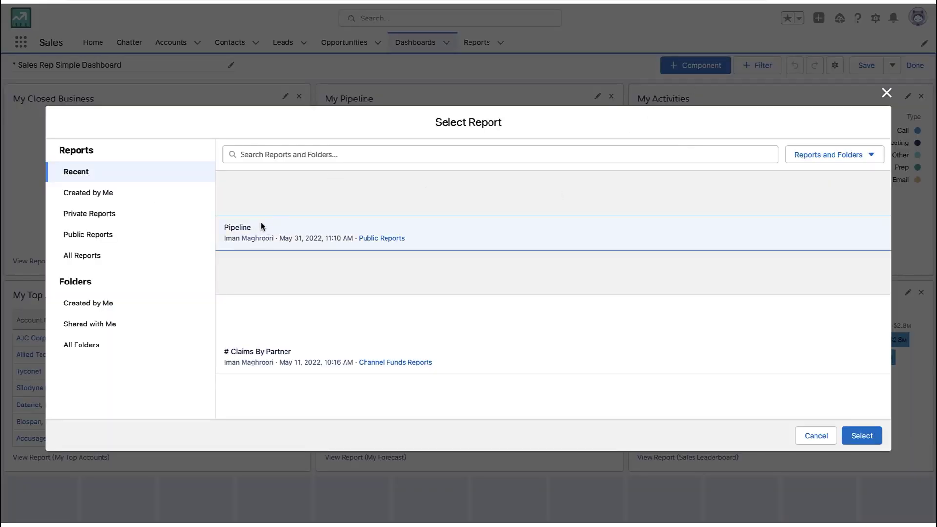
click(857, 437)
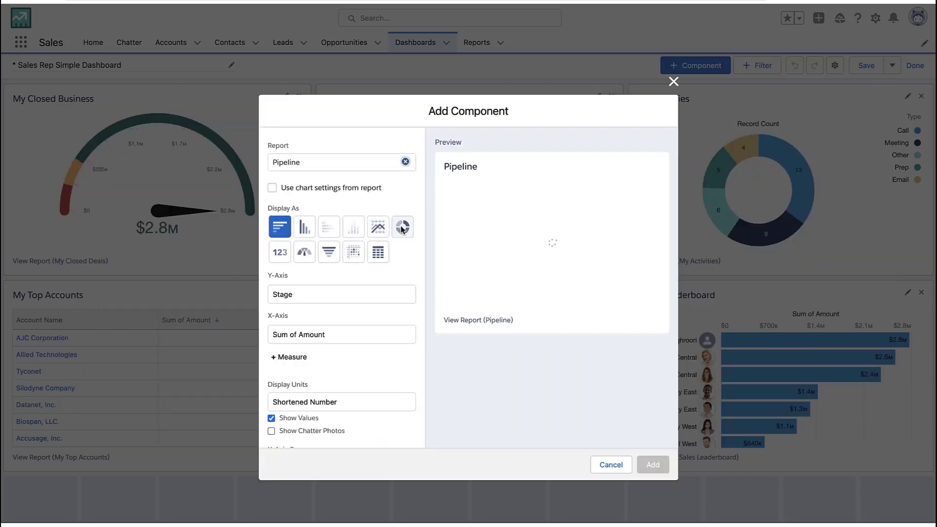
click(361, 188)
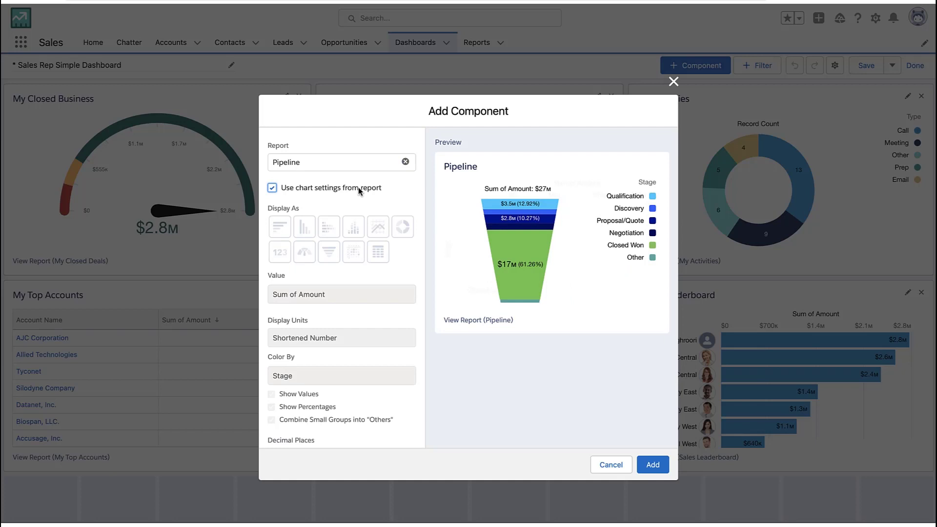
click(271, 187)
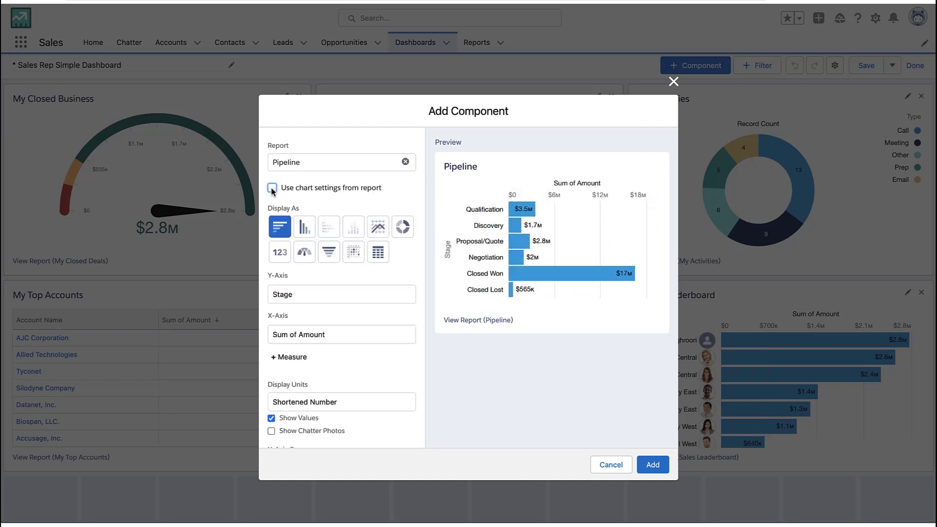
click(328, 252)
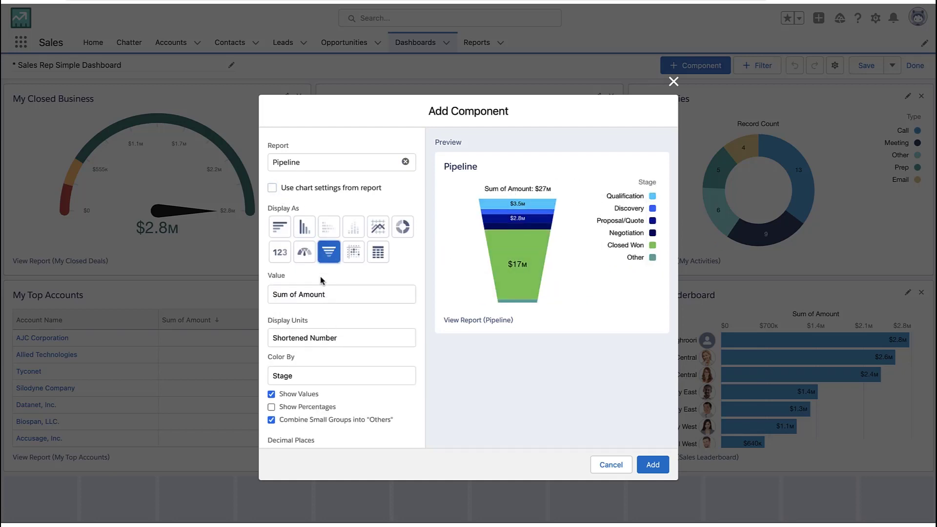
click(272, 188)
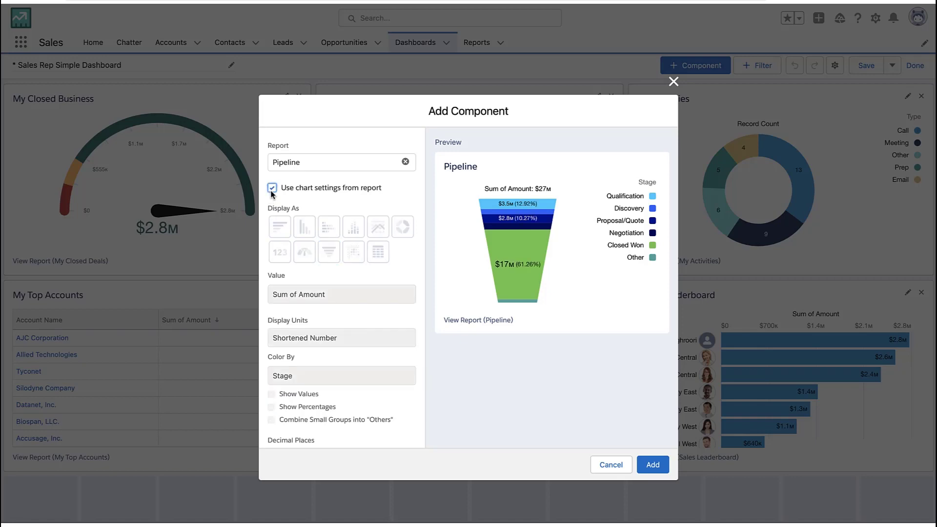
click(653, 464)
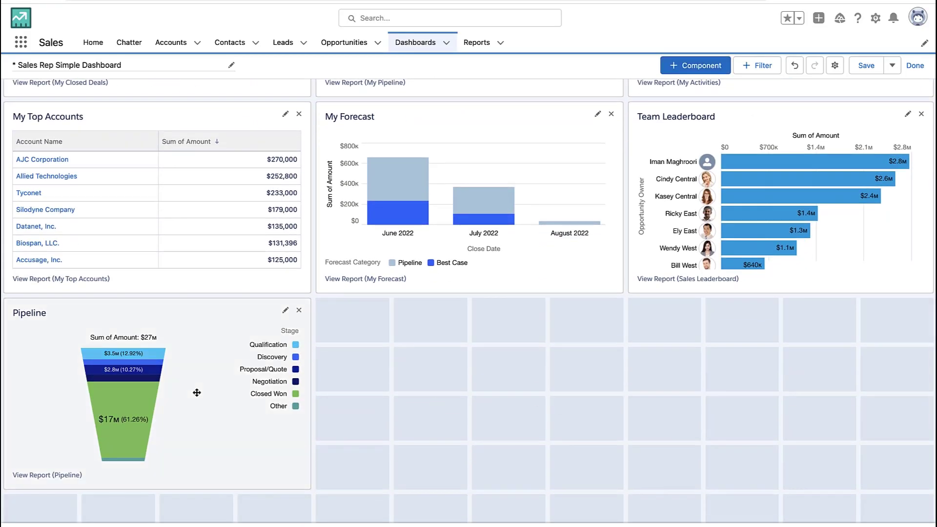
Move the Pipeline funnel to the top-middle slot, then save and finish editing.
drag(195, 387, 509, 181)
scroll(512, 247, up, 4)
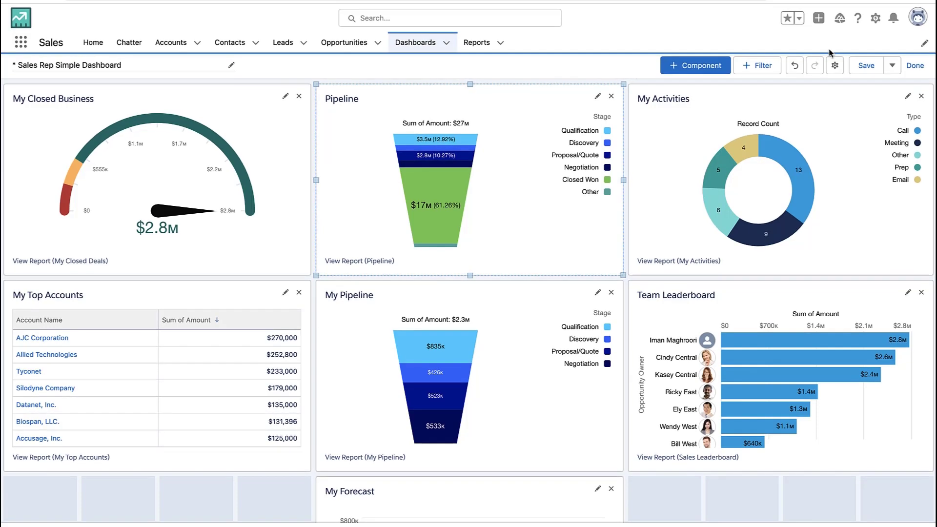
click(866, 68)
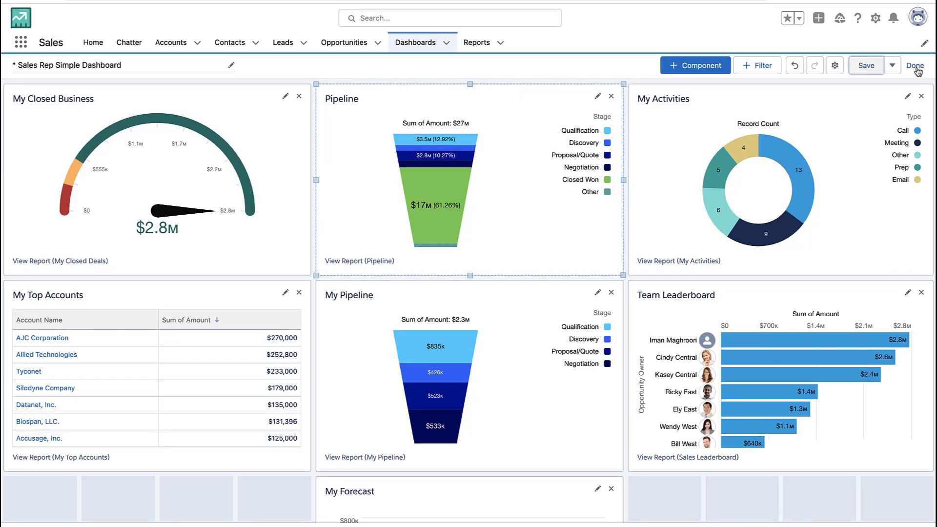
click(916, 68)
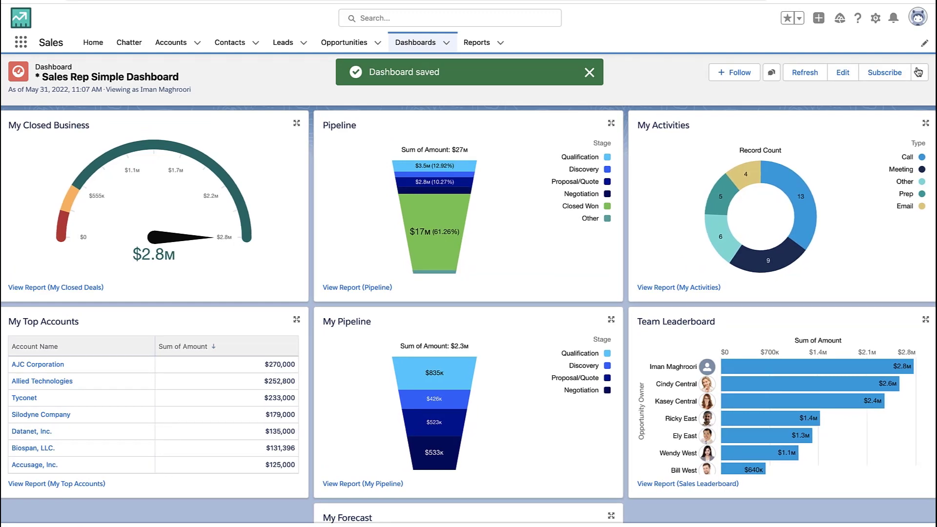
Drill into a funnel stage, show detail rows, then open the full Pipeline report.
mouse_move(457, 184)
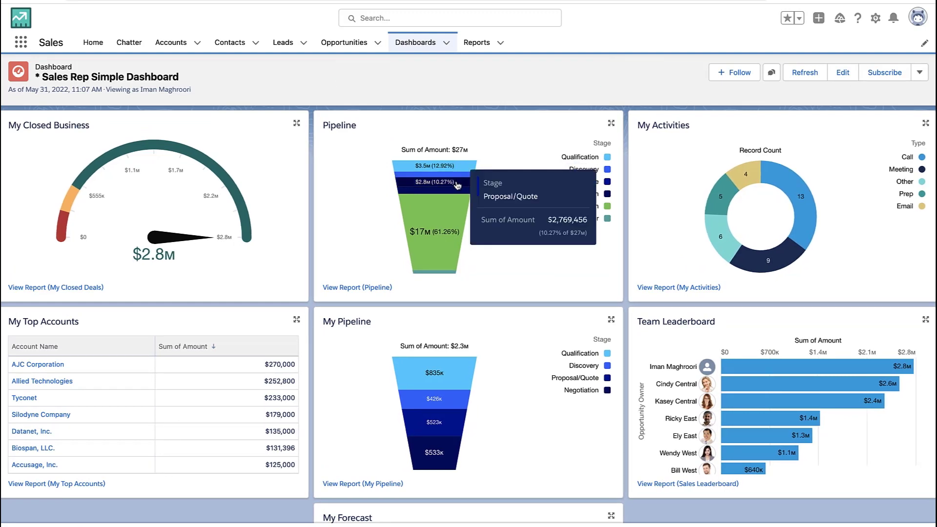
click(457, 196)
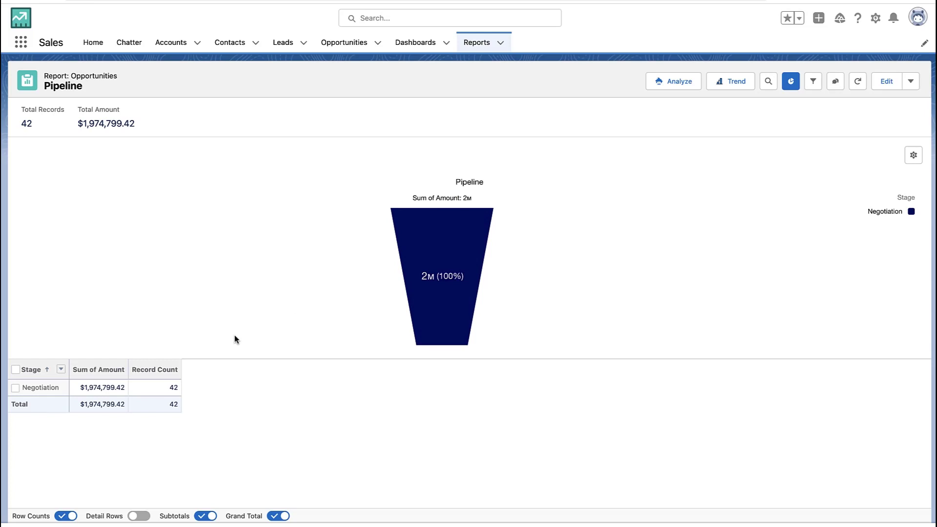
click(139, 516)
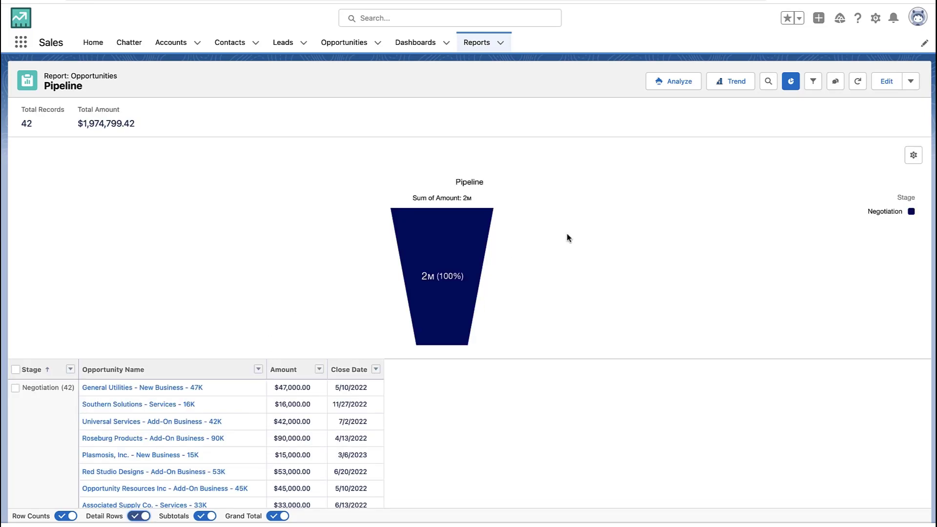
scroll(664, 179, left, 5)
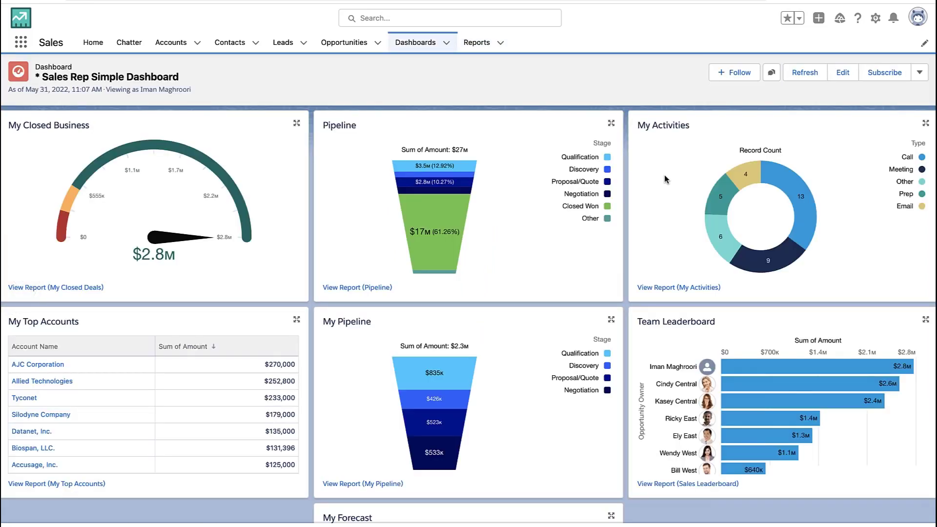
click(344, 288)
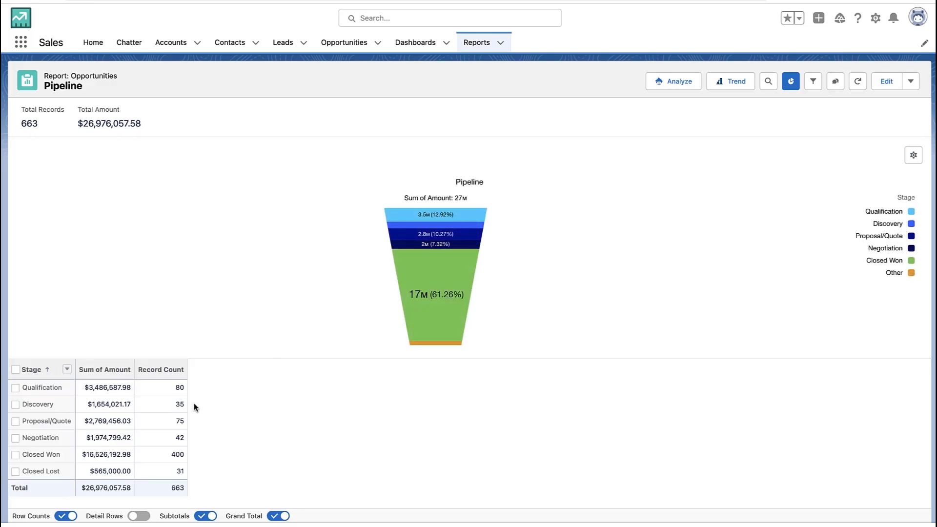
Drill the Pipeline report down to only the Negotiation, Proposal/Quote and Discovery stages.
click(15, 437)
click(15, 421)
click(15, 405)
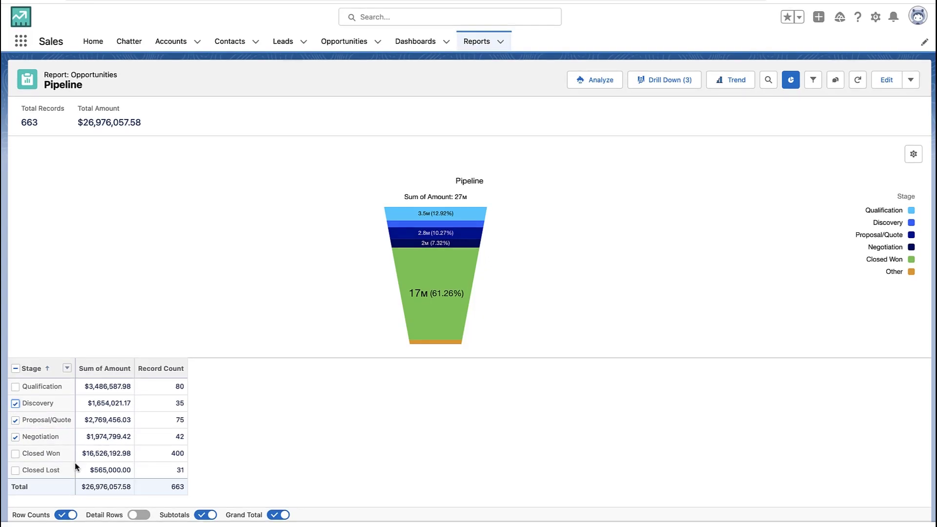
click(663, 84)
click(760, 348)
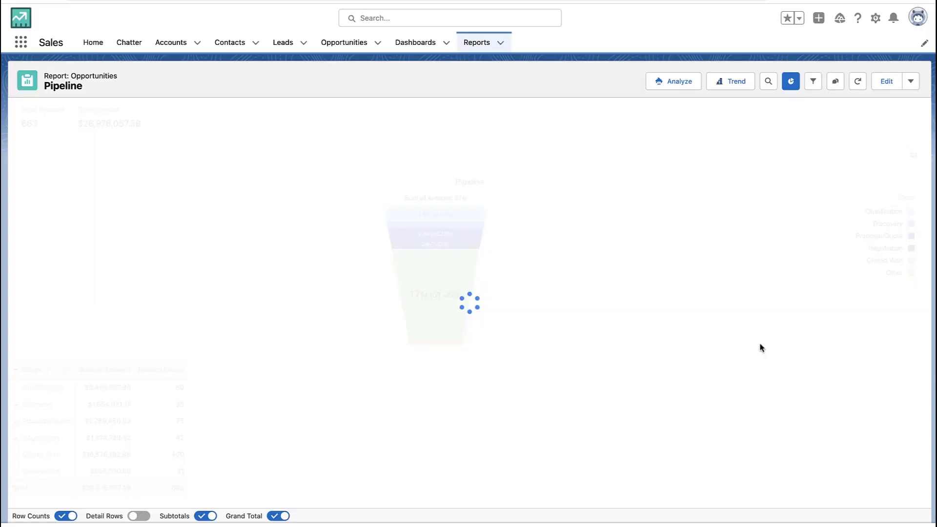